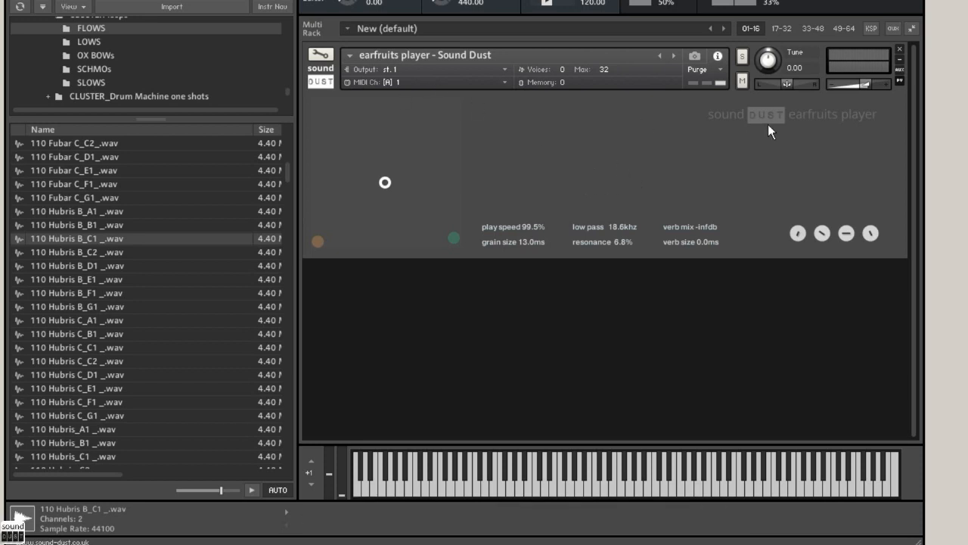
Step: Open the earfruits player's edit view and audition several Hubris and Fubar loops from the FLOWS folder
click(323, 57)
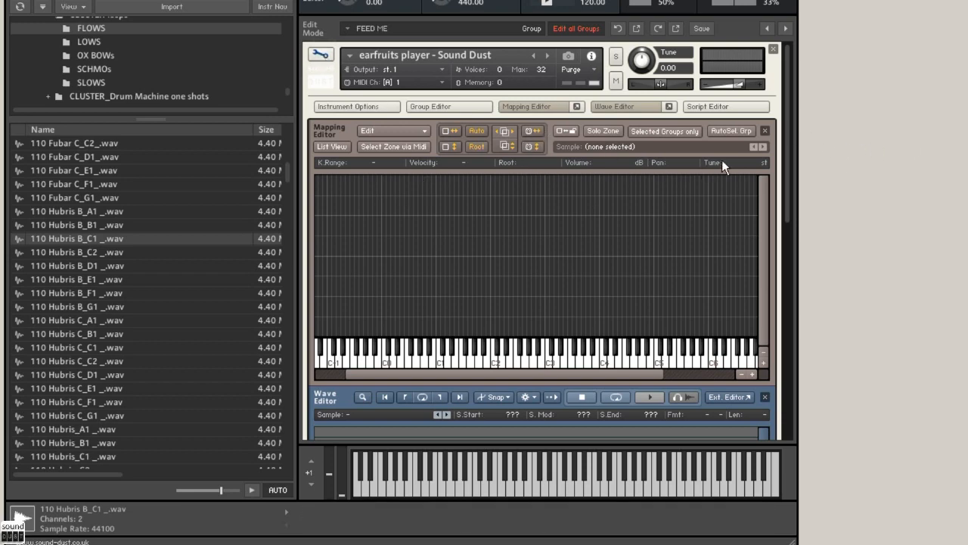
drag(791, 138, 788, 119)
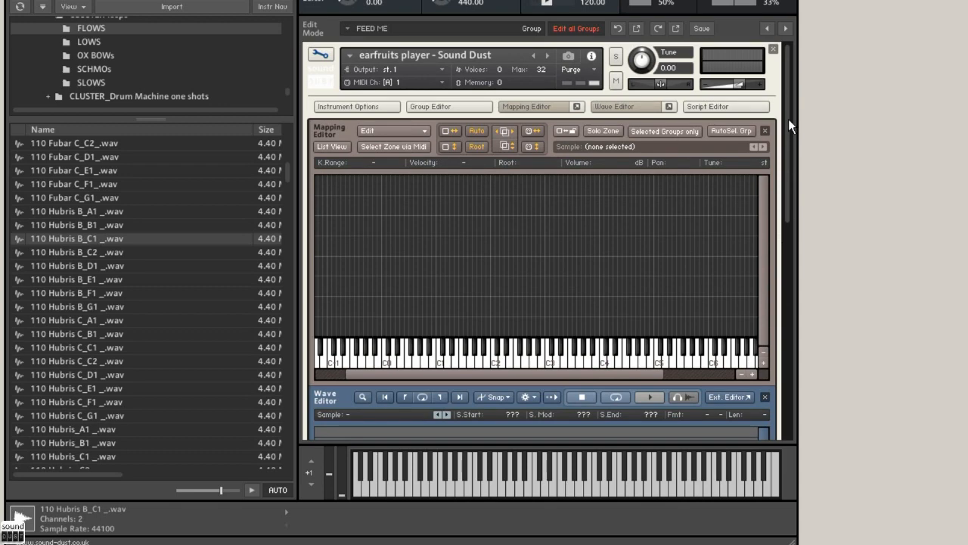
click(60, 266)
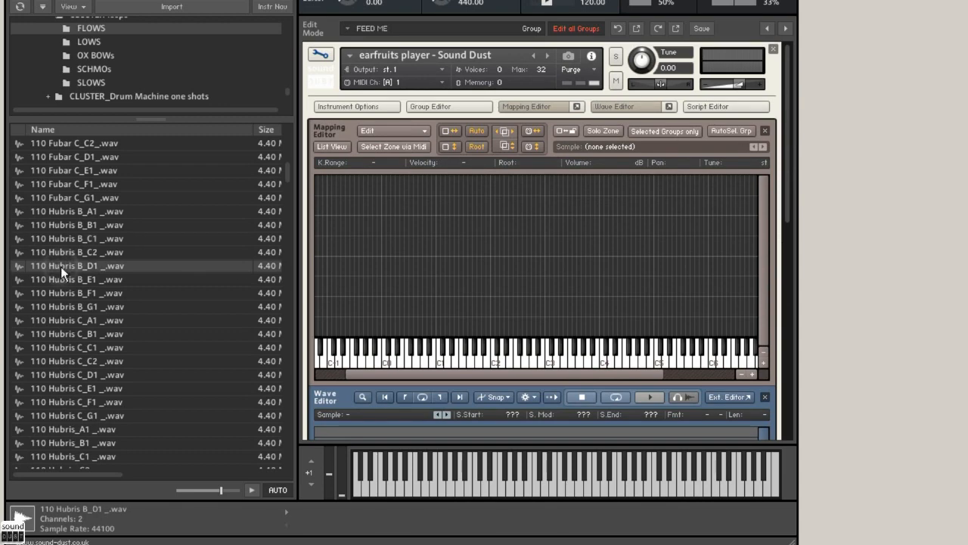
click(66, 334)
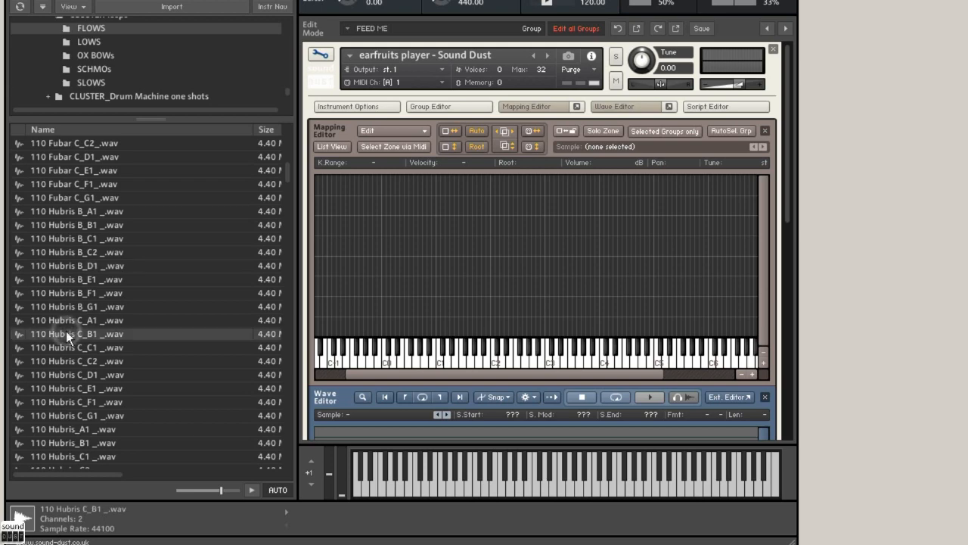
click(65, 237)
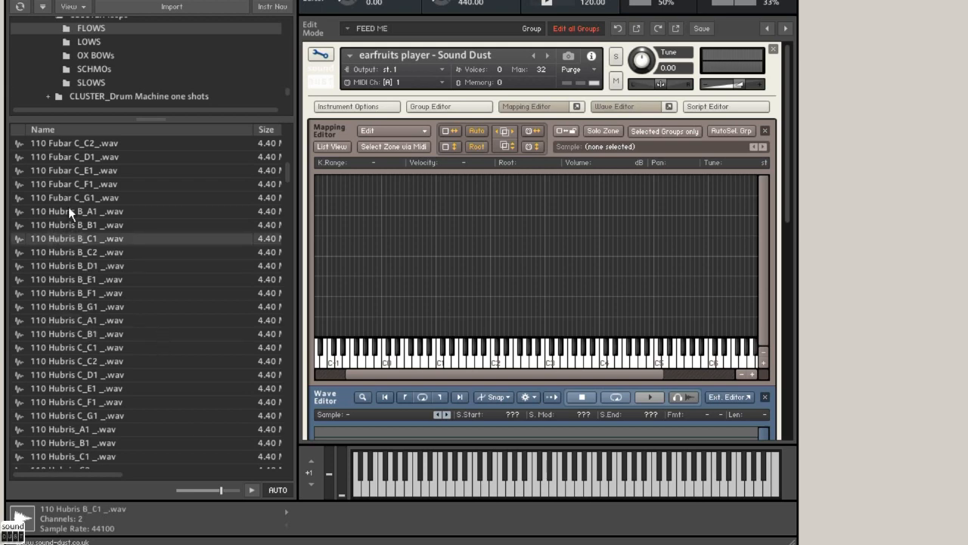
click(64, 183)
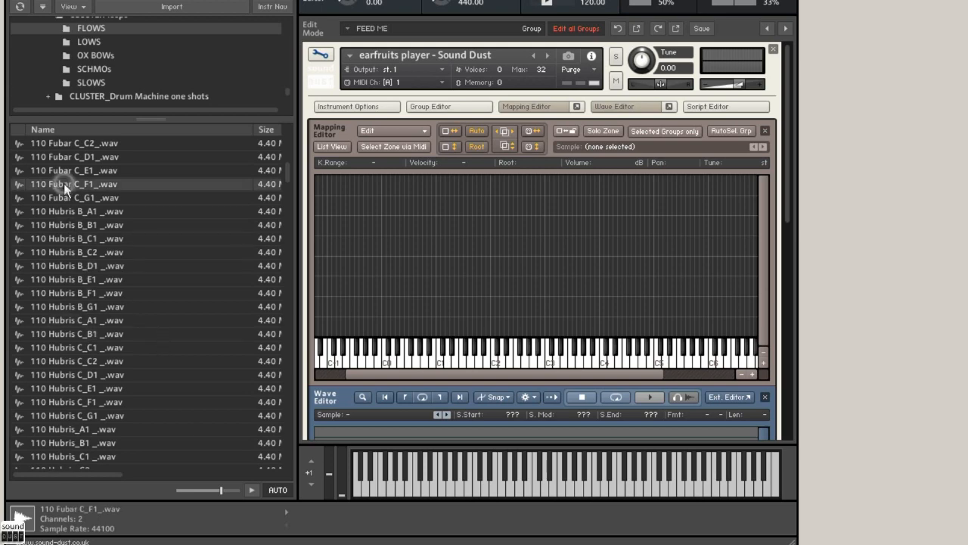
click(66, 239)
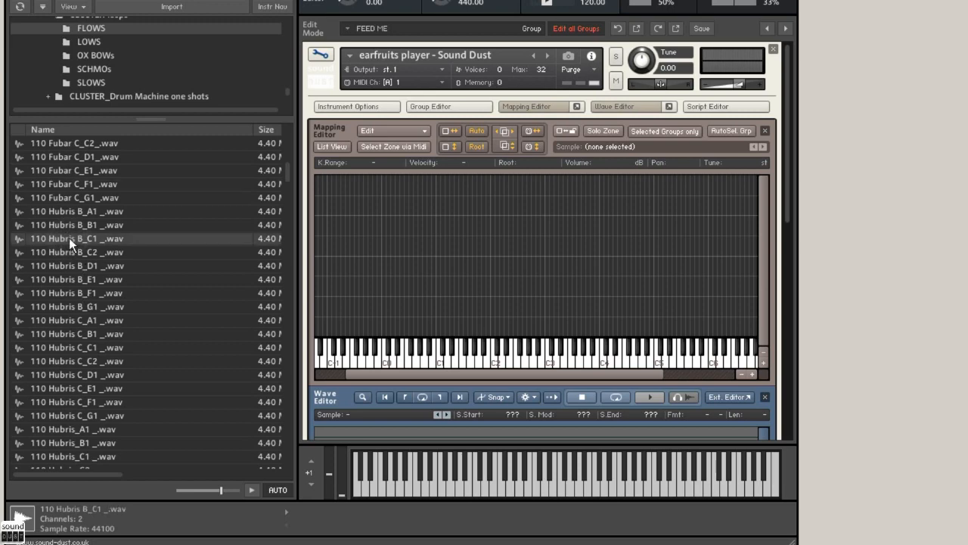
Step: Map 110 Hubris B_C1 _.wav across F-1 to G4 with root key C2, and return to the player view
drag(69, 237, 471, 199)
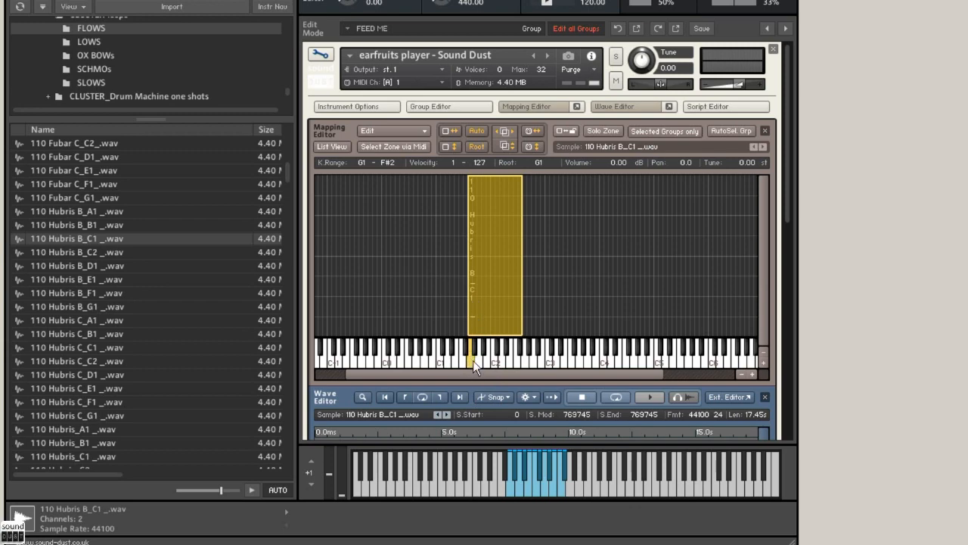
drag(470, 360, 495, 363)
click(505, 296)
drag(524, 295, 635, 288)
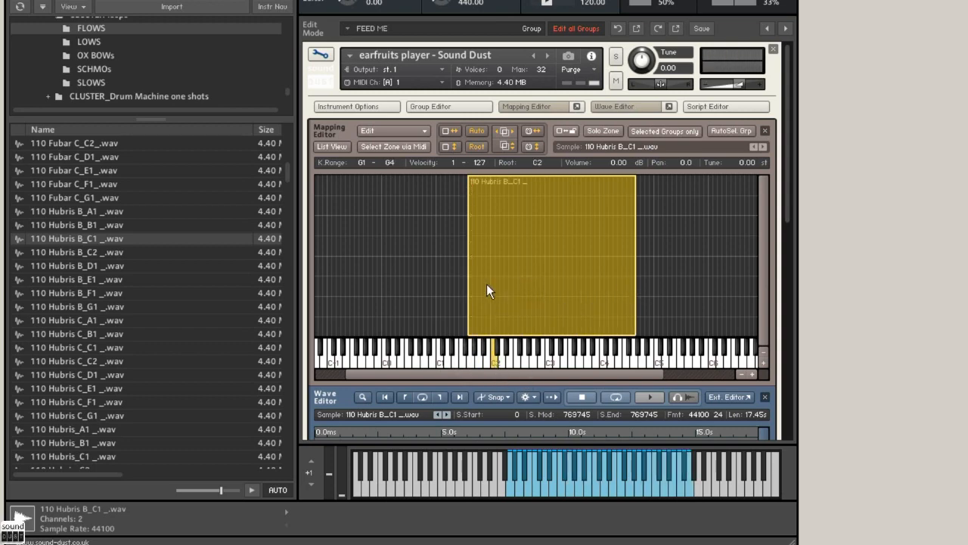
drag(469, 288, 350, 288)
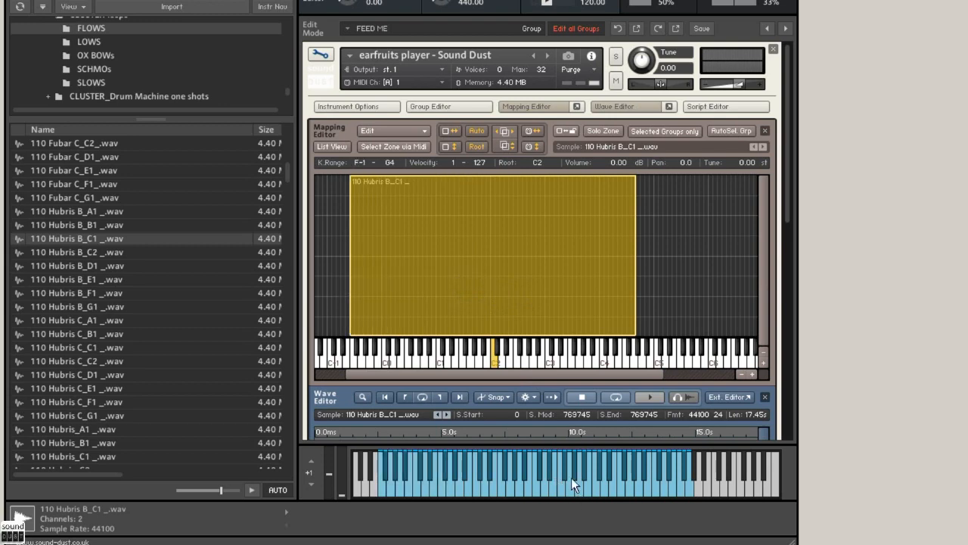
click(322, 54)
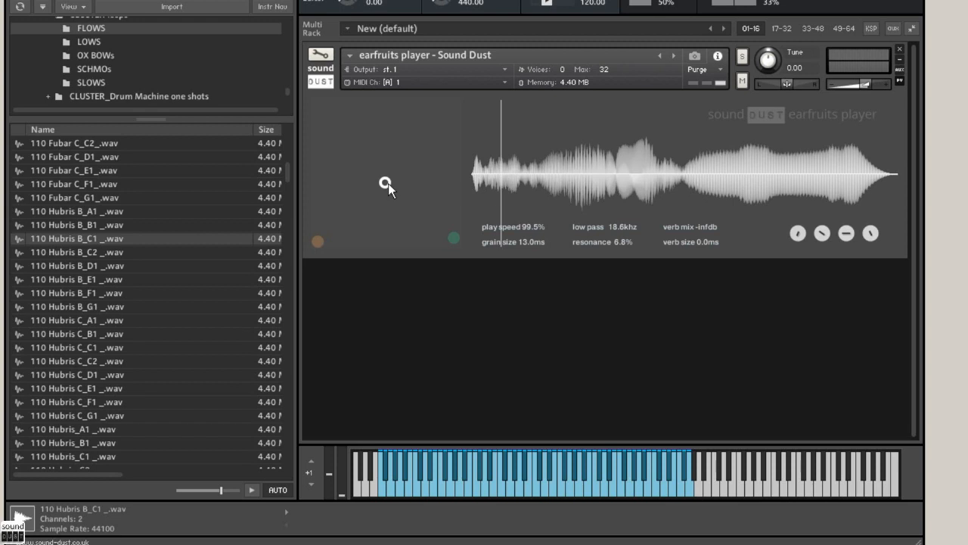
Step: Move the white puck around the XY pad, ending at 56.3% playspeed and 18.1 ms grain size
drag(387, 185, 340, 237)
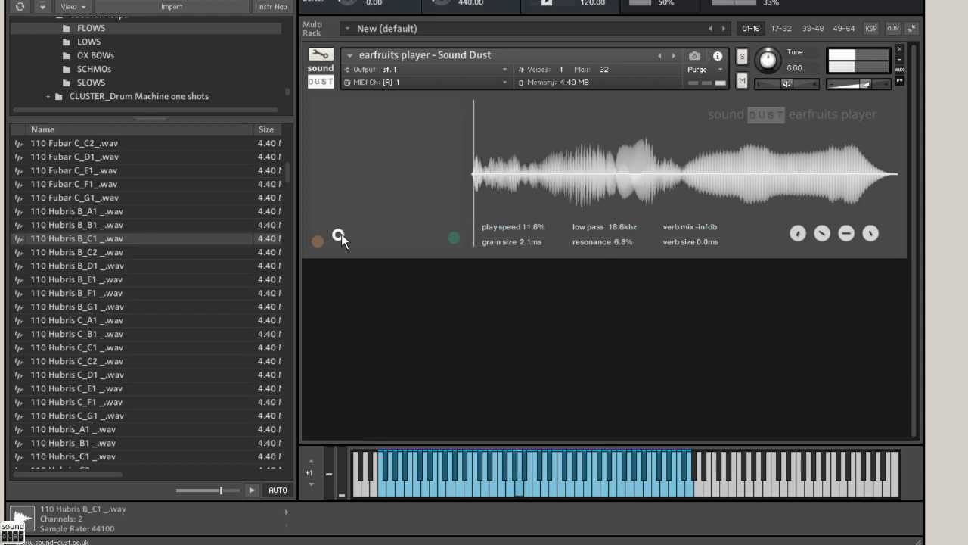
drag(341, 235, 420, 162)
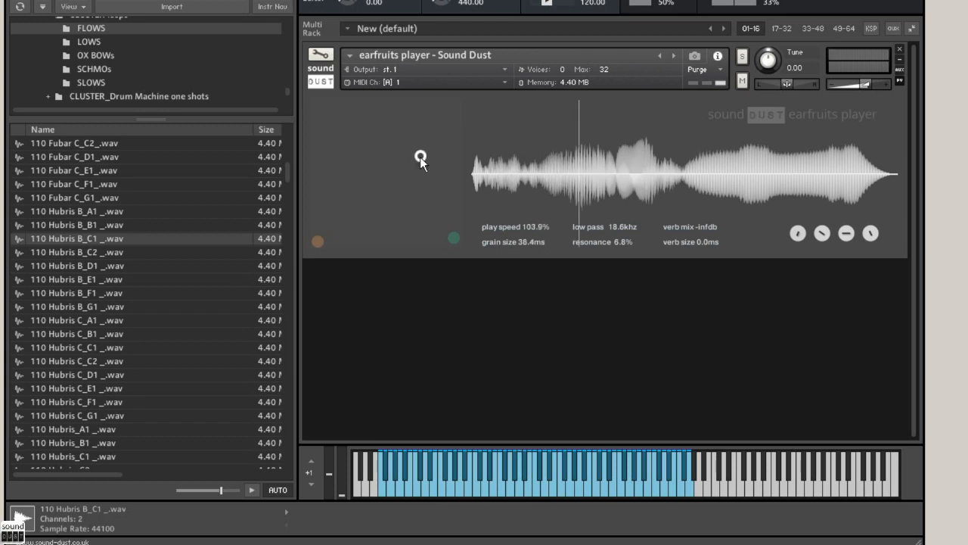
drag(420, 158, 396, 214)
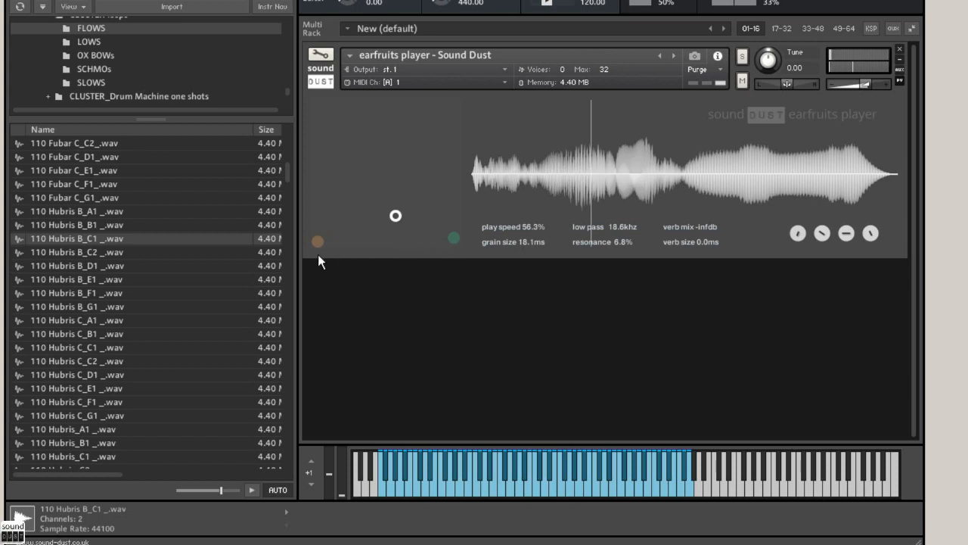
Step: Sweep the orange reverb puck across the pad, ending at -116.7 dB verb mix and 11.1 ms verb size
drag(320, 239, 395, 102)
drag(463, 113, 333, 240)
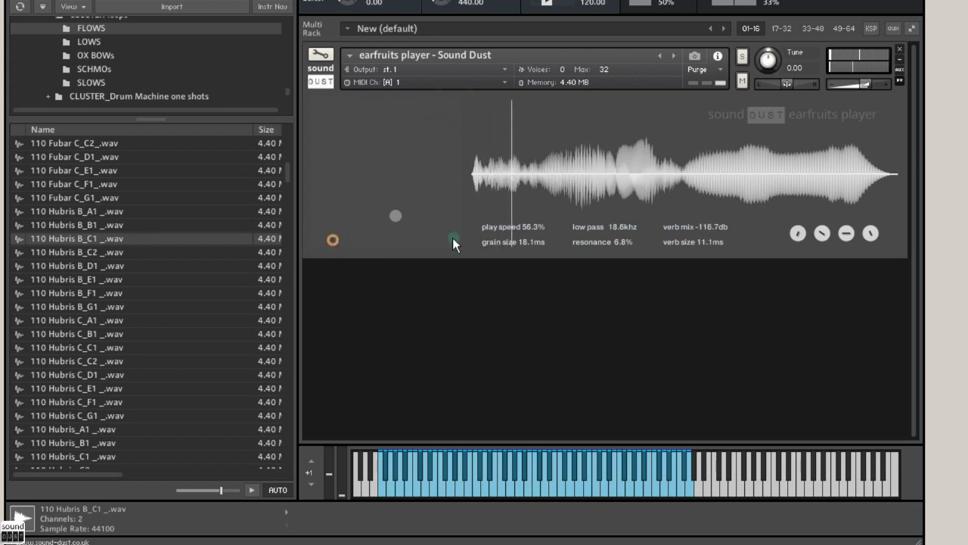
Step: Set the low pass to 870.2 Hz with 0.0% resonance, and the playspeed to 100.0% with 10.1 ms grain size
drag(454, 238, 377, 245)
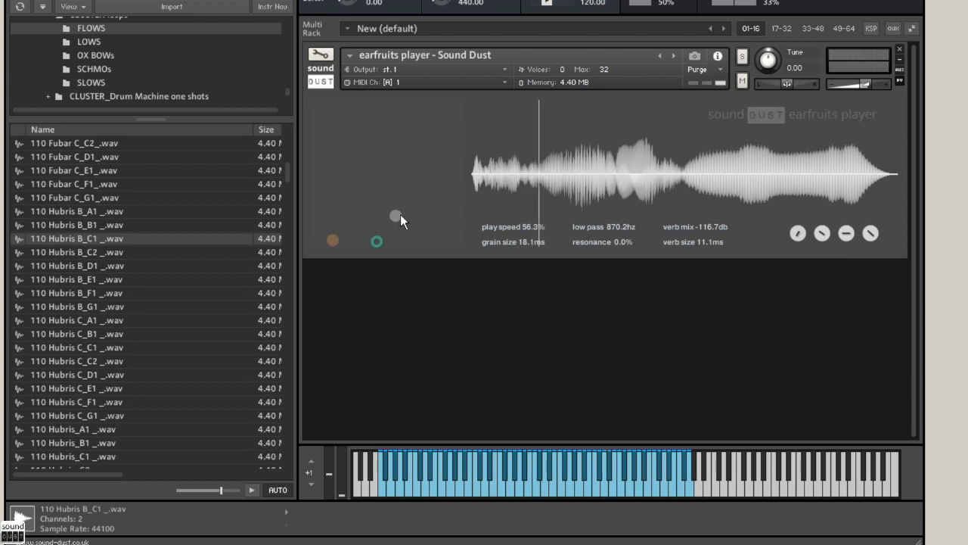
drag(400, 214, 382, 174)
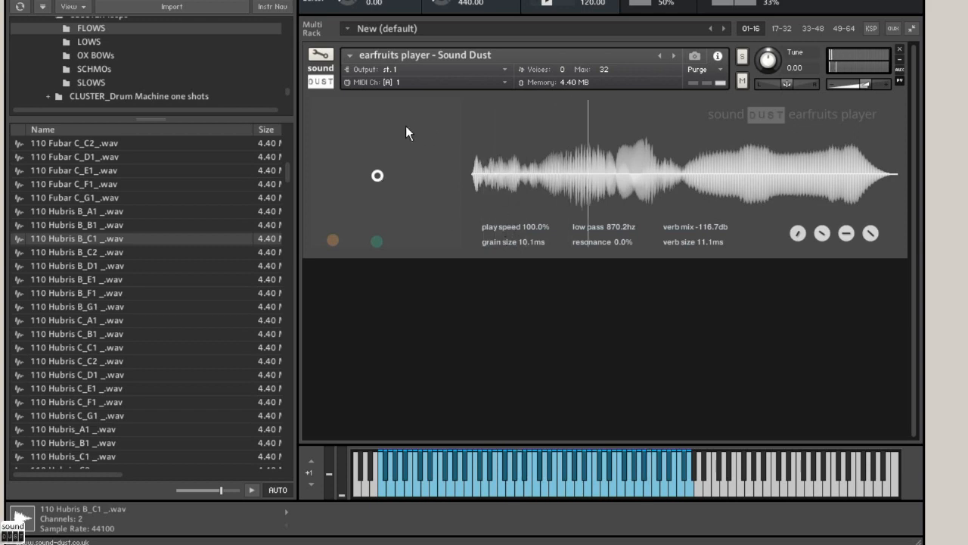
Step: Set the Hubris sample's start point to 173448 in the Wave Editor and return to the player view
click(321, 58)
drag(788, 149, 775, 277)
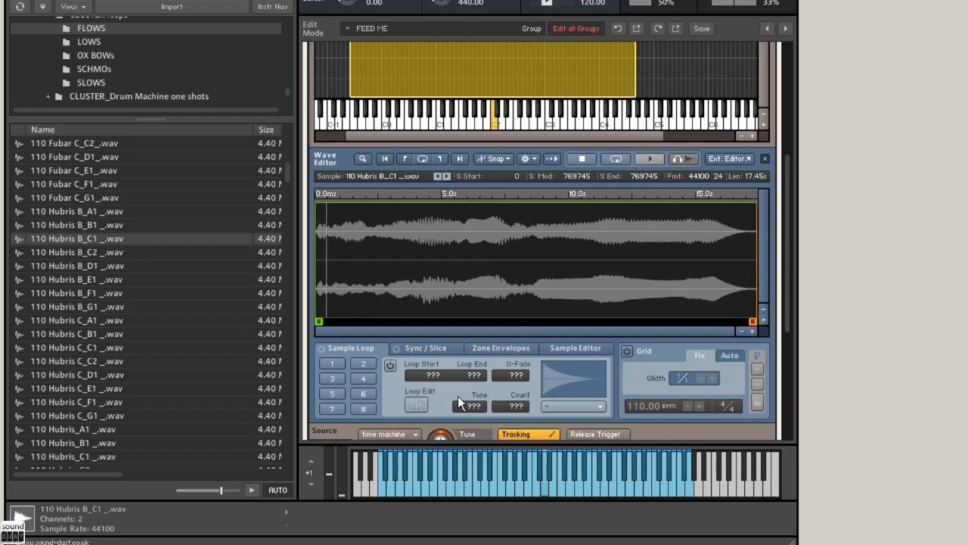
drag(321, 322, 420, 321)
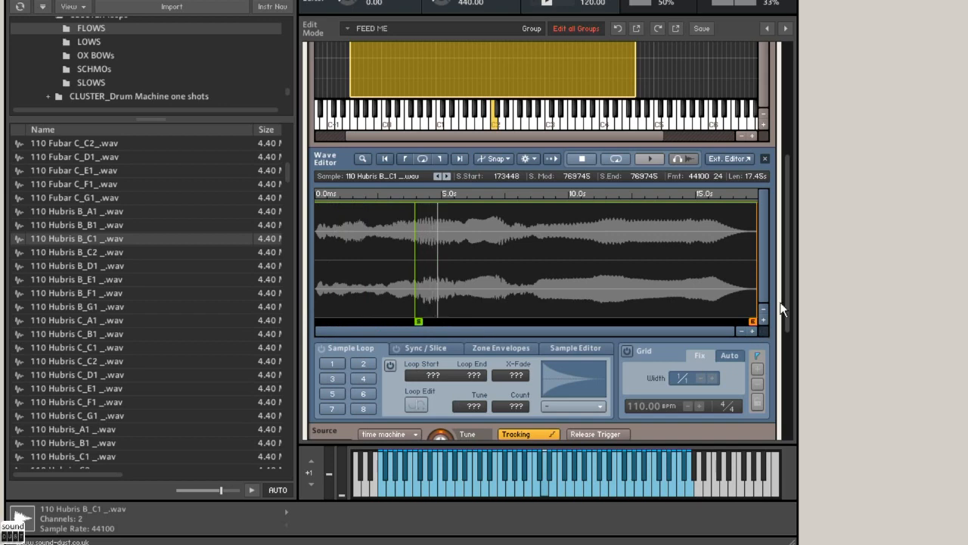
drag(788, 291, 798, 186)
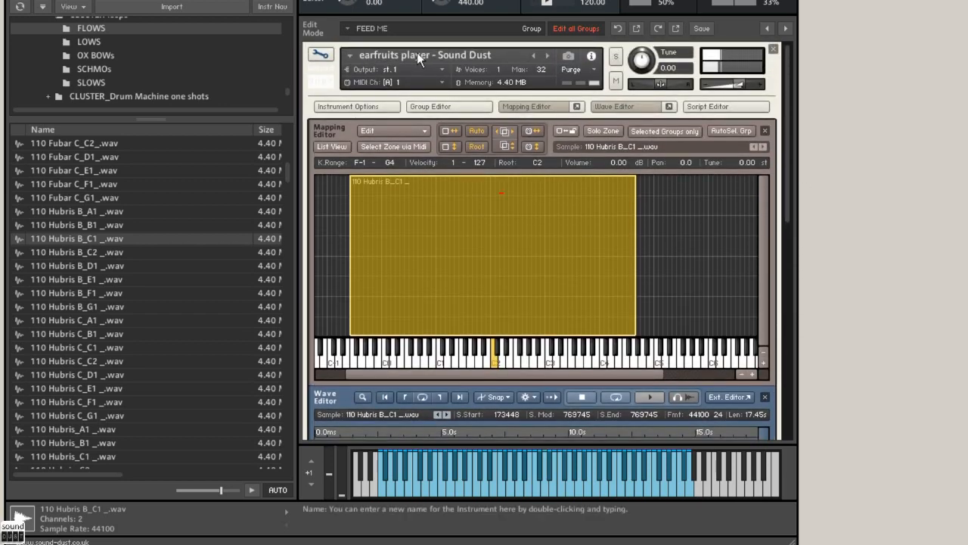
click(320, 56)
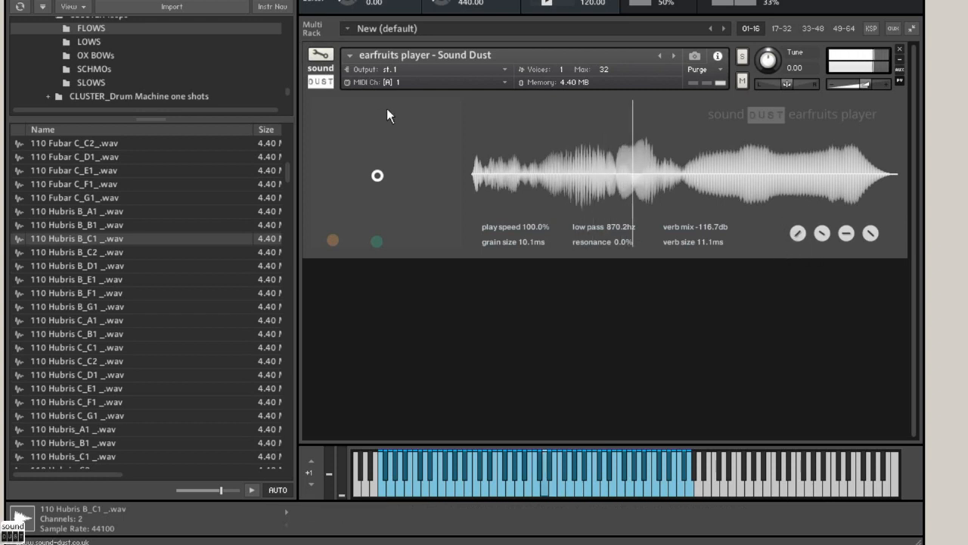
Step: Reopen the edit view and enable sample loop 1 from 190530 to 200783 with a raised repeat count
click(320, 56)
drag(783, 198, 782, 325)
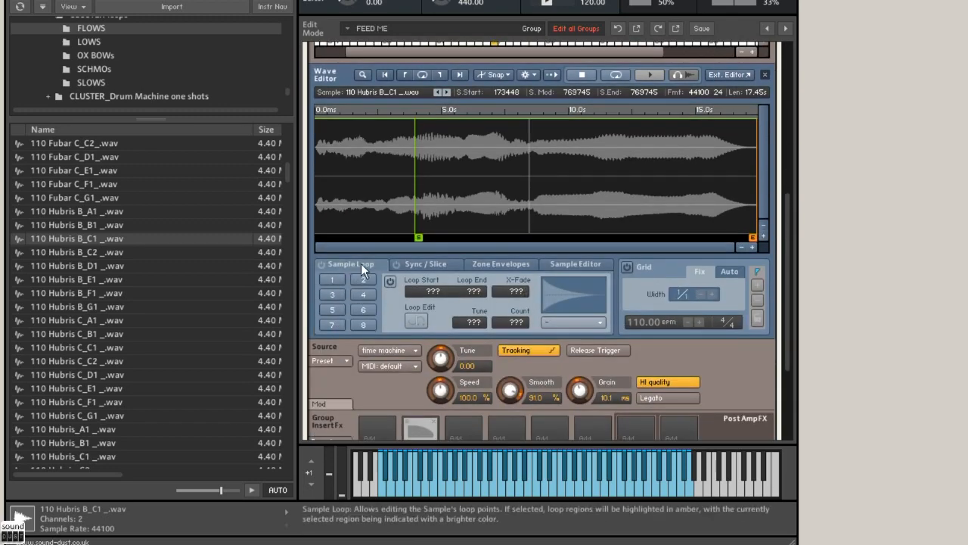
click(321, 265)
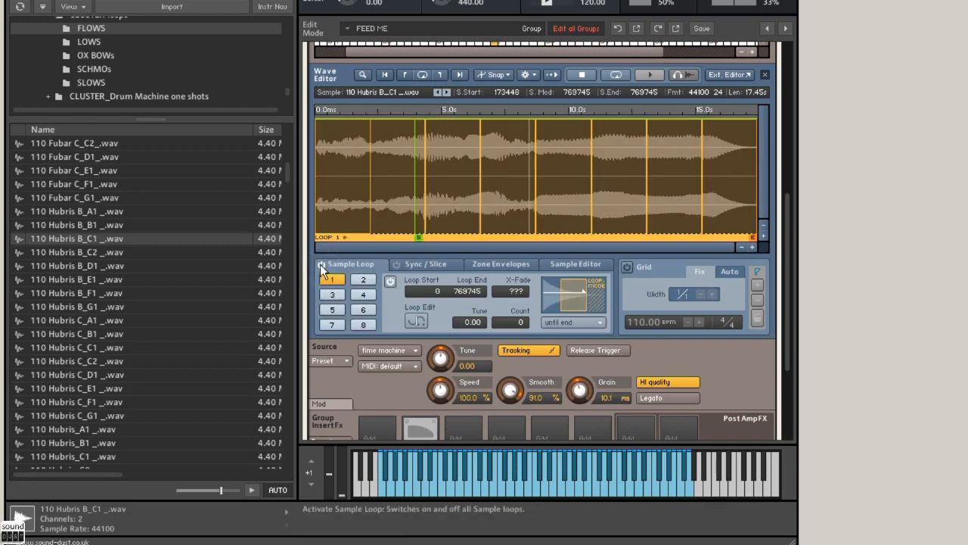
click(322, 265)
click(332, 281)
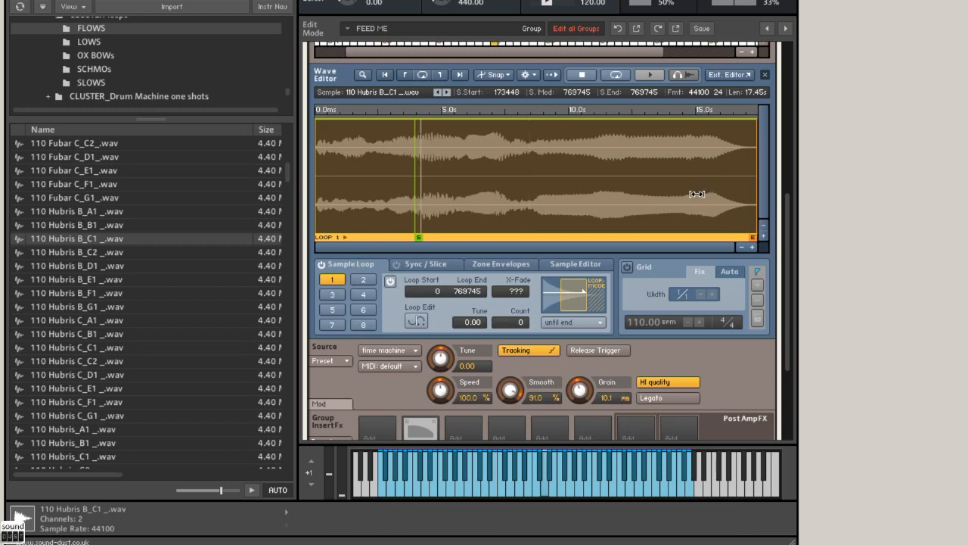
drag(317, 195, 427, 187)
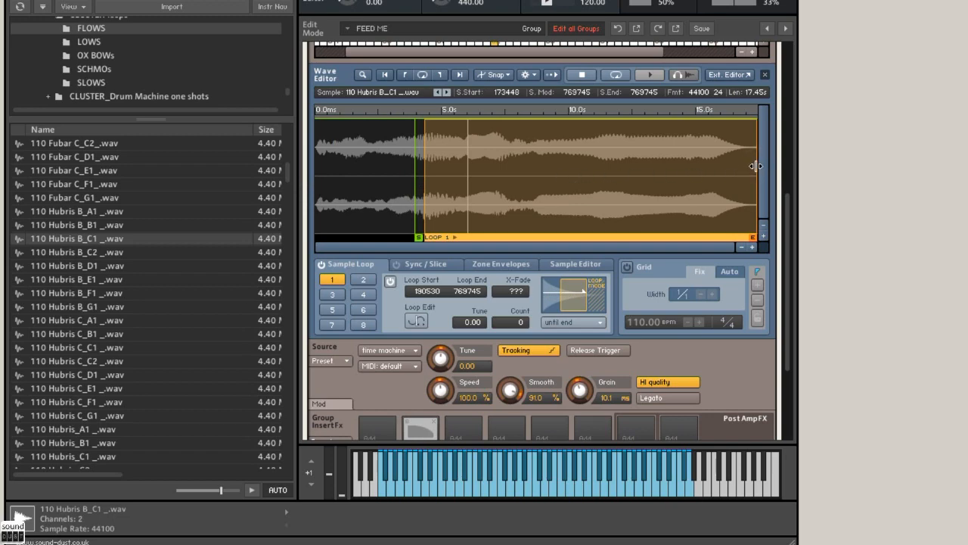
drag(756, 166, 428, 180)
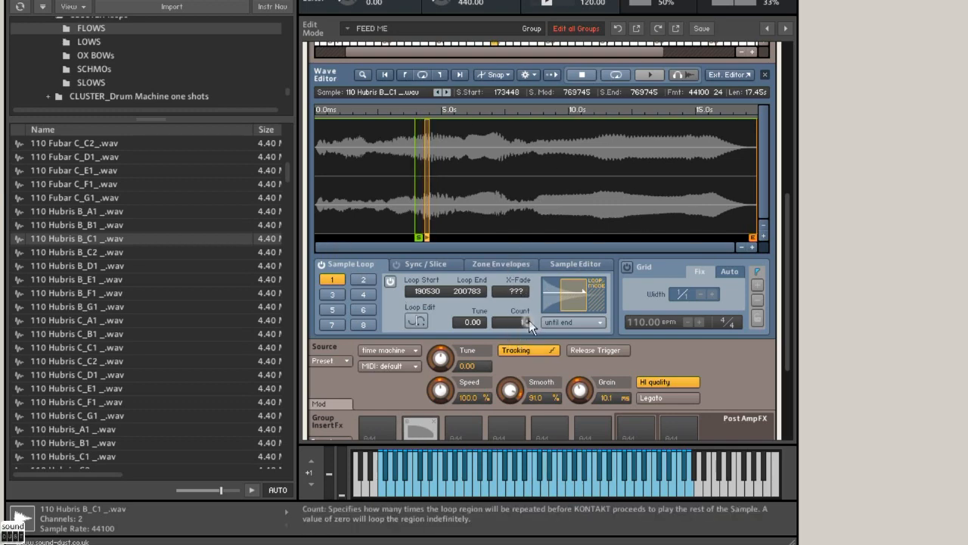
drag(528, 317, 526, 311)
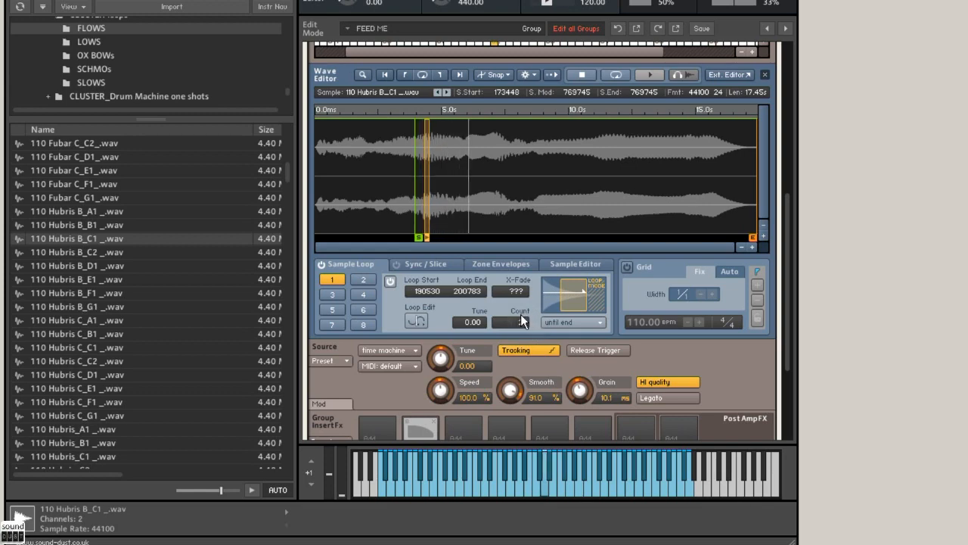
Step: Add sample loop 2 from 238130 to 262078 and set its repeat count to 3
click(364, 280)
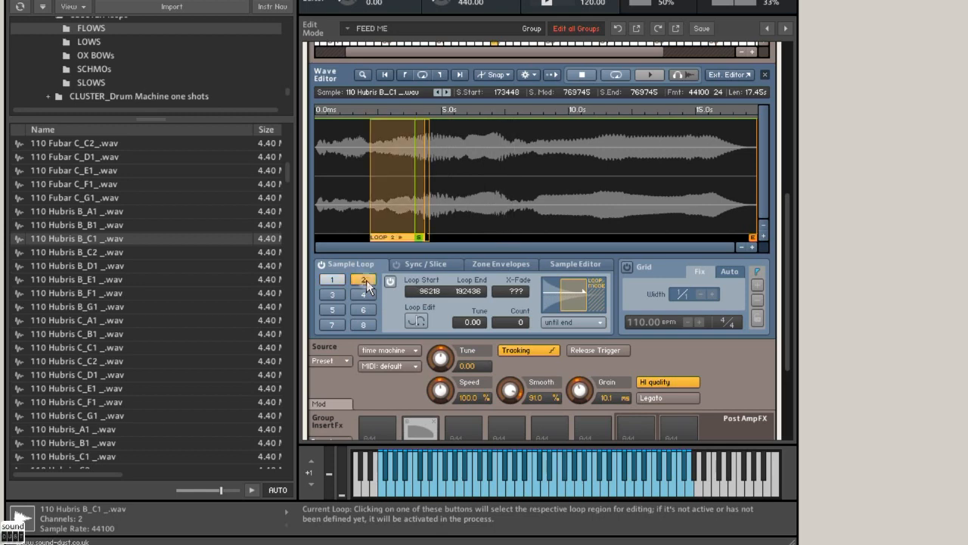
drag(381, 212, 463, 189)
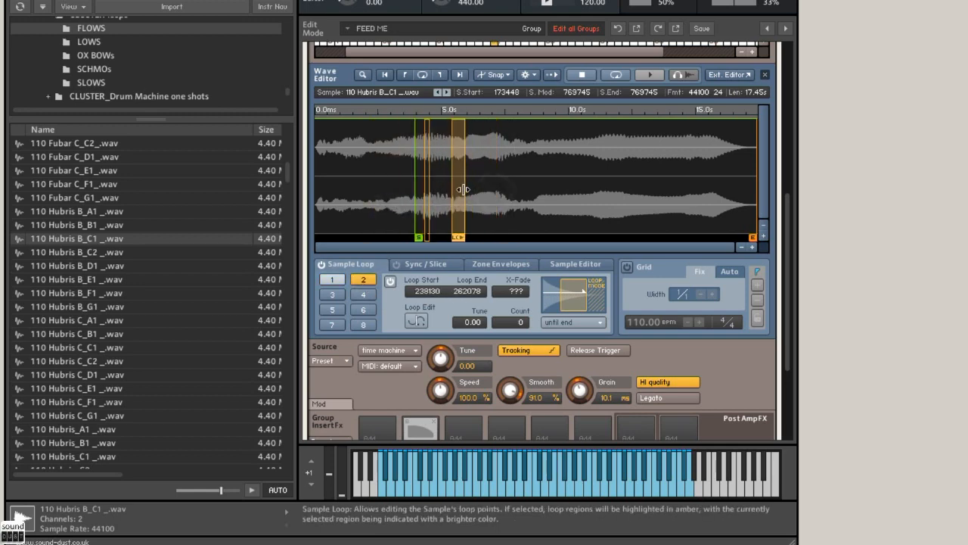
click(525, 318)
click(526, 318)
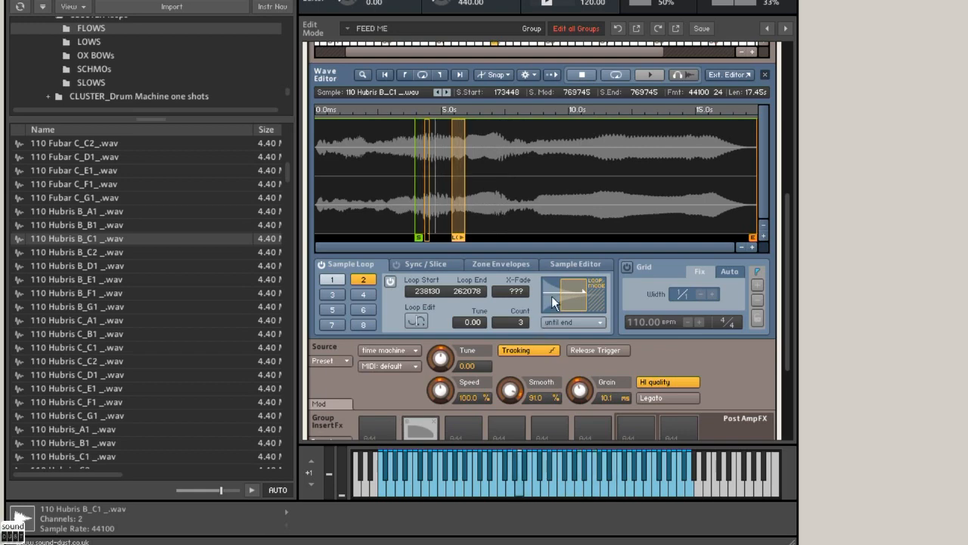
Step: Open the OX BOWs folder and audition its loops to find a second sample for the mapping
drag(791, 216, 800, 70)
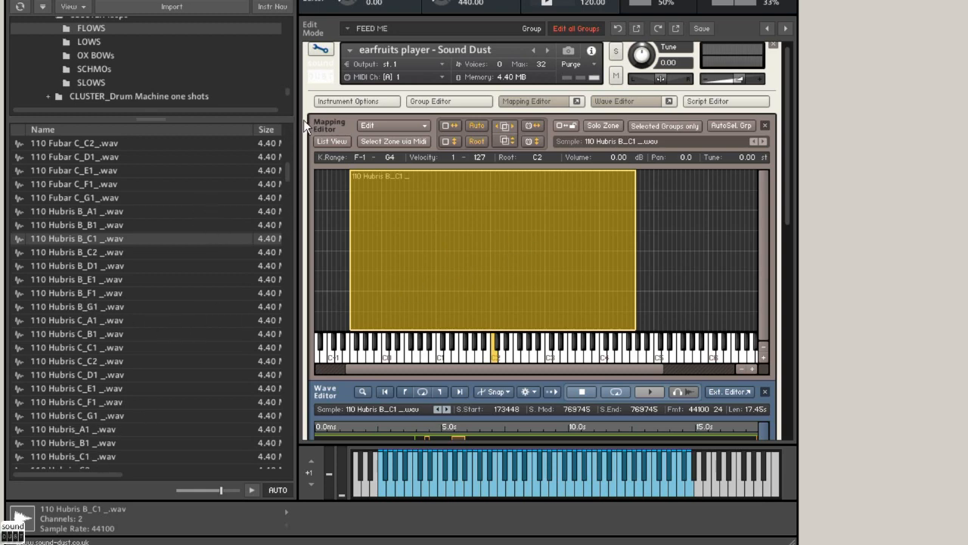
click(107, 56)
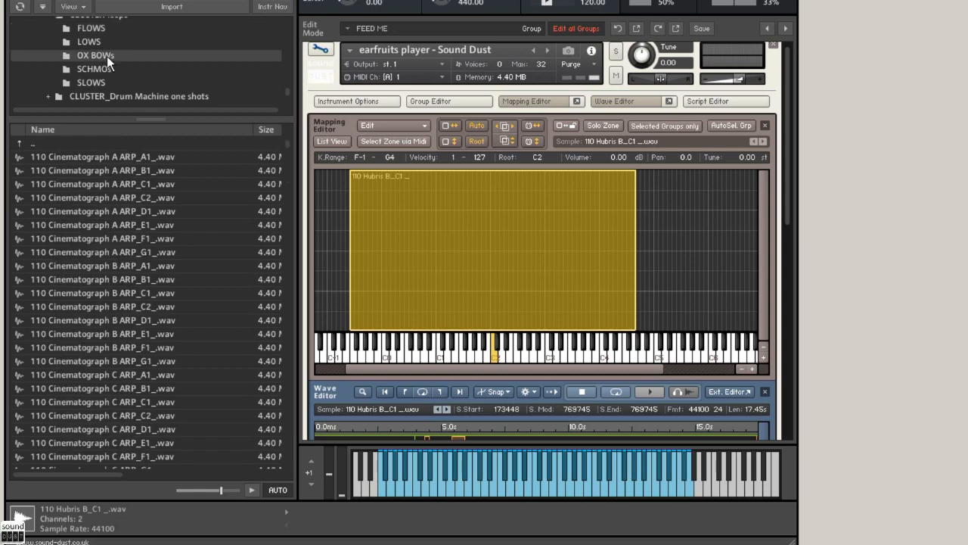
click(89, 281)
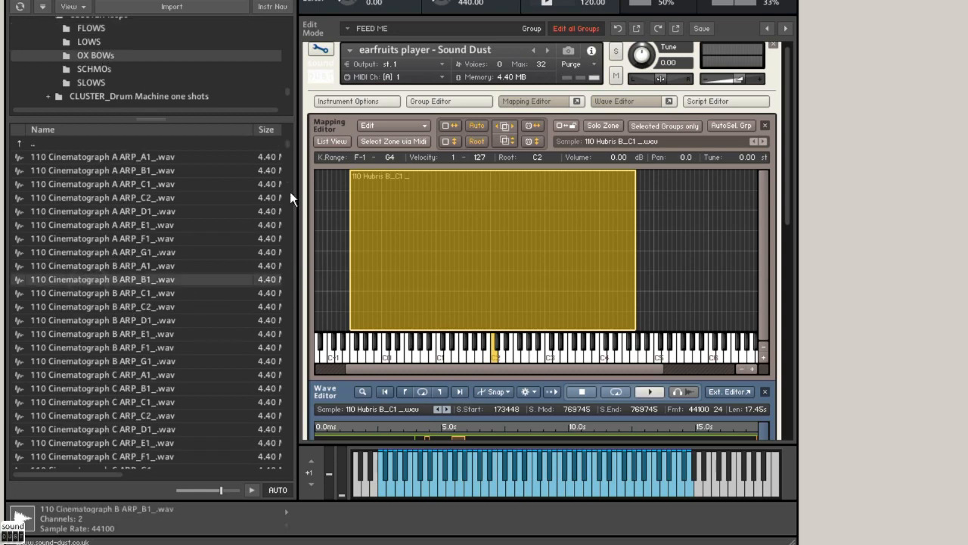
drag(286, 143, 286, 253)
click(93, 297)
scroll(107, 345, down, 2)
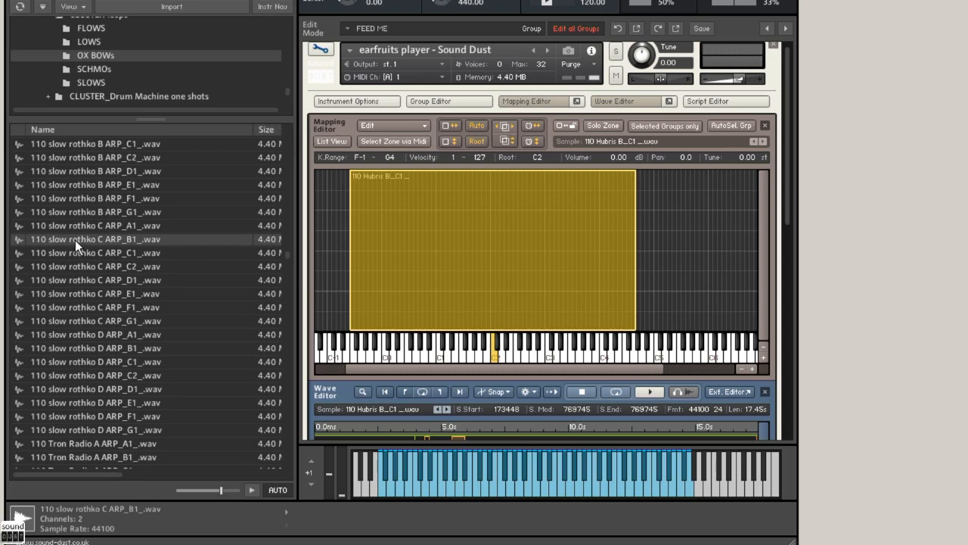
Step: Layer 110 slow rothko C ARP_B1_.wav across G#-1 to G4 with root key B1, and return to the player view
mouse_move(75, 239)
mouse_down()
mouse_move(421, 287)
mouse_move(503, 362)
mouse_move(488, 356)
mouse_up()
drag(491, 295, 640, 287)
drag(489, 295, 362, 292)
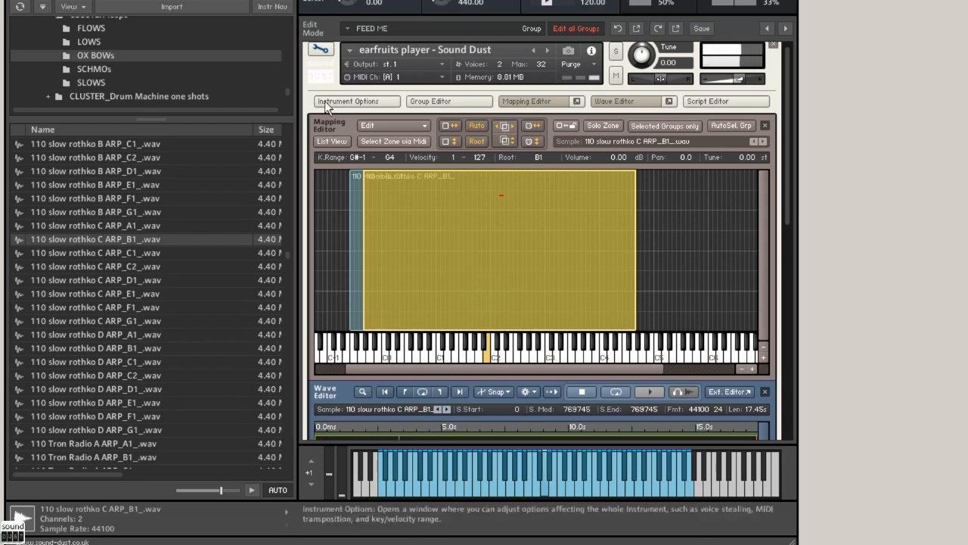
click(324, 50)
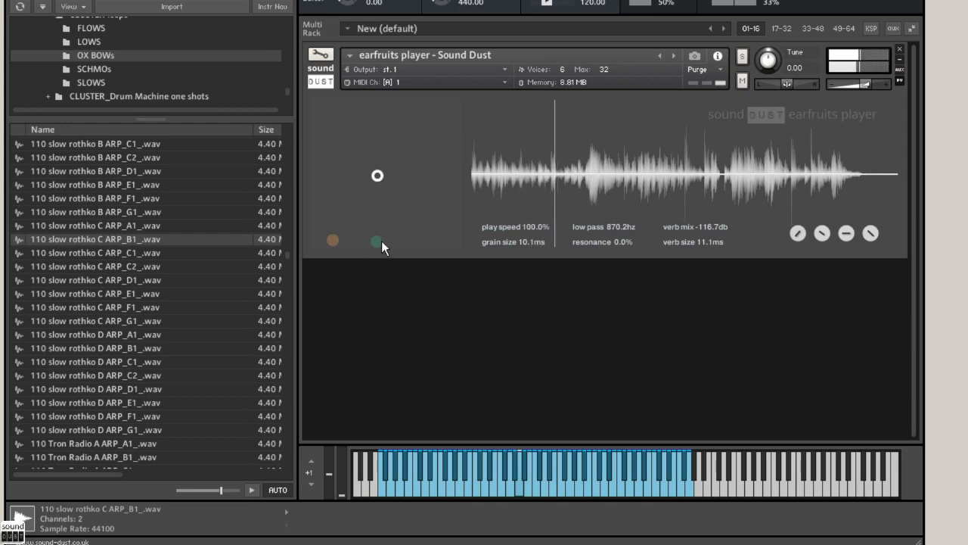
Step: Set the filter puck to low pass 10.1khz and resonance 5.8%, and reopen the instrument's edit view
drag(382, 241, 438, 236)
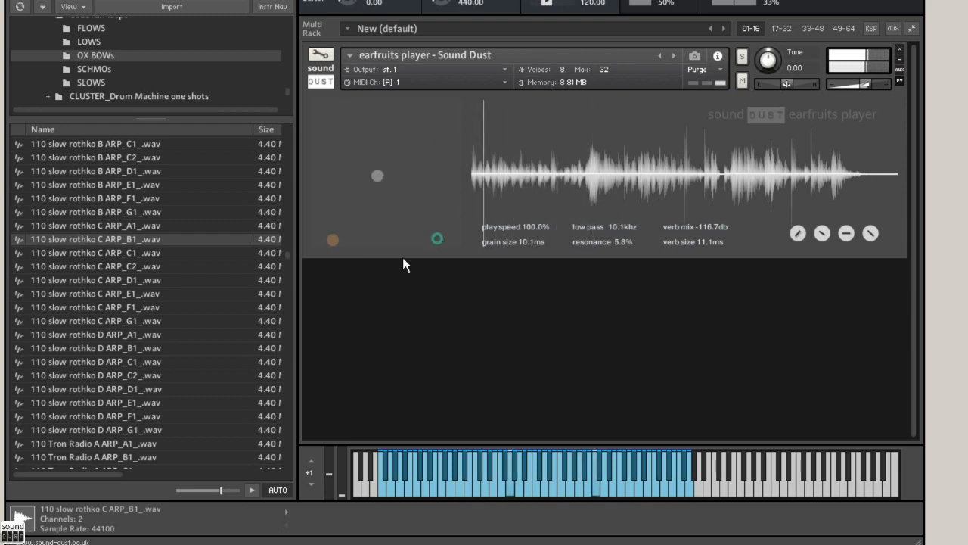
click(321, 55)
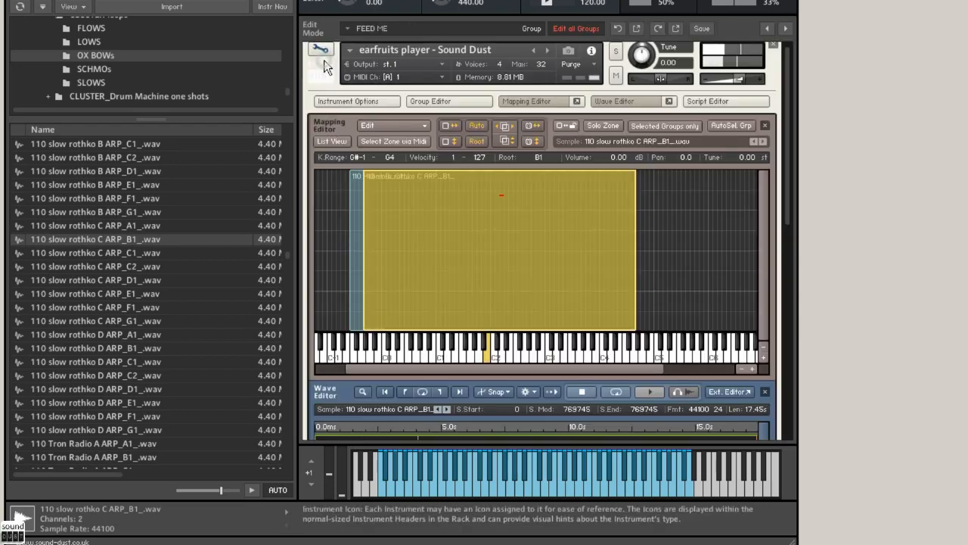
Step: Adjust the upper key limit of the 110 Hubris B_C1_.wav zone to end slightly below the upper end of the rothko zone
click(351, 218)
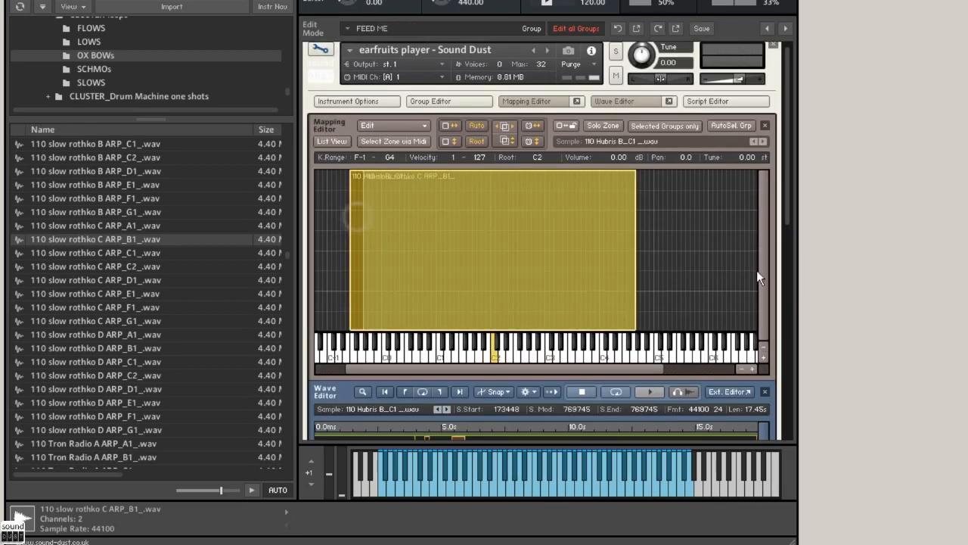
scroll(786, 205, down, 2)
drag(791, 233, 794, 245)
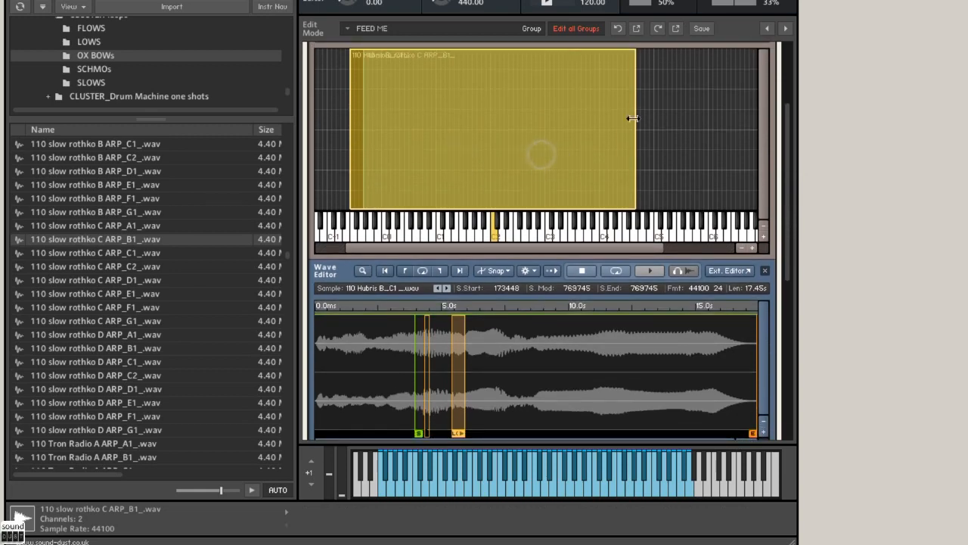
drag(634, 119, 655, 124)
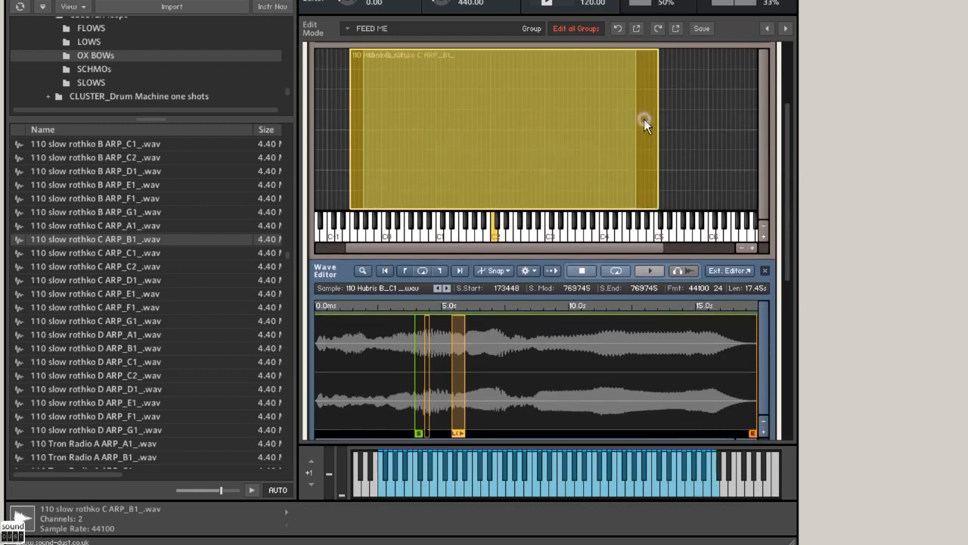
click(344, 155)
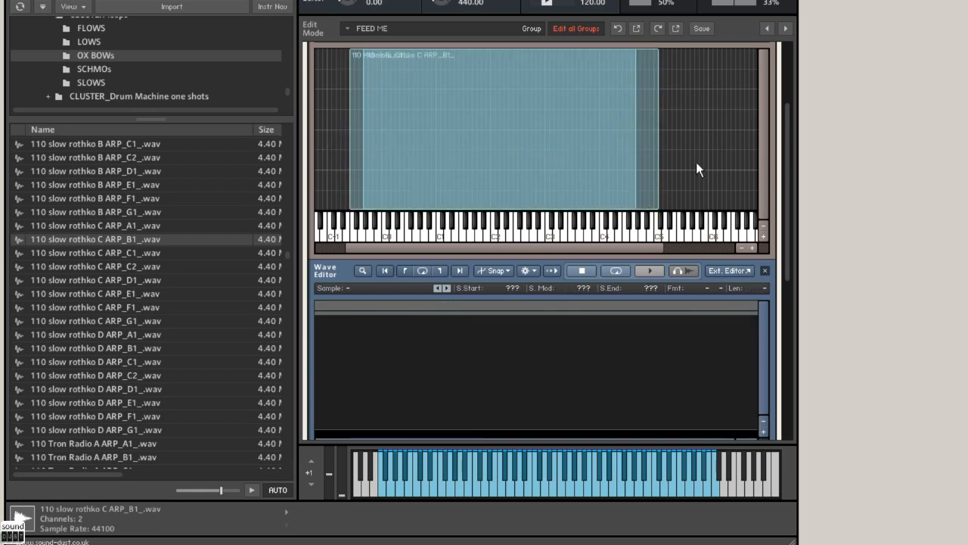
click(610, 155)
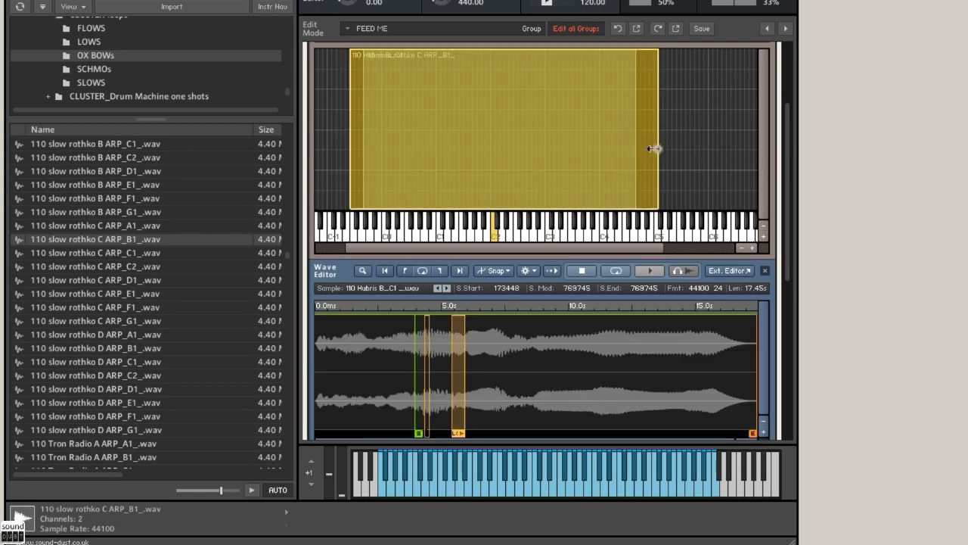
drag(653, 147, 619, 149)
Step: Set the 110 slow rothko C ARP_B1_.wav sample start to 211554 and enable sample loop 1 from 229950 to 252029
click(631, 147)
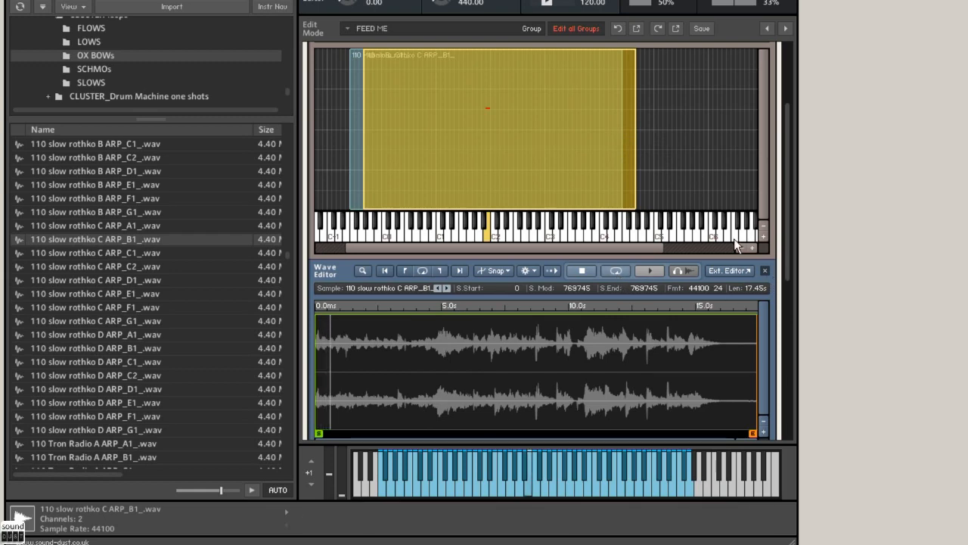
drag(787, 204, 783, 274)
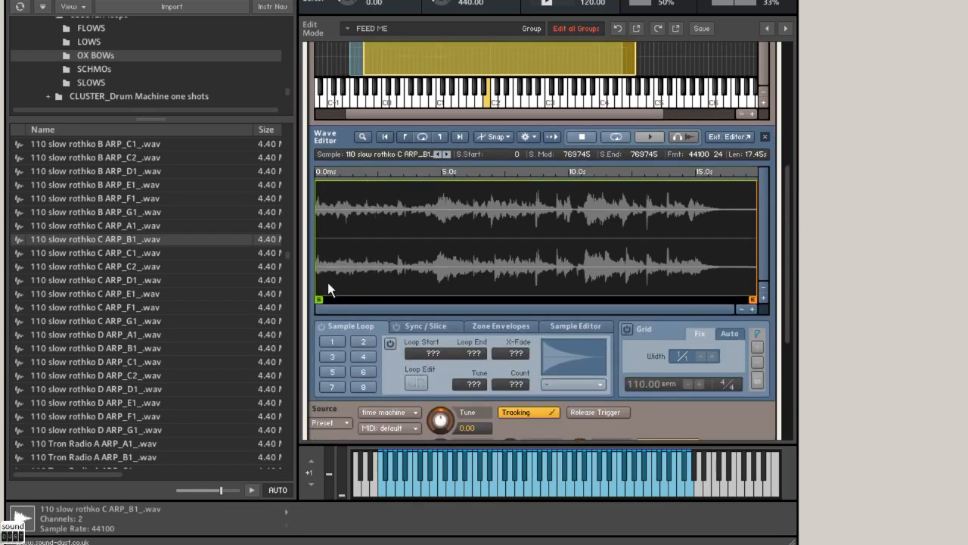
drag(320, 297, 441, 291)
click(331, 341)
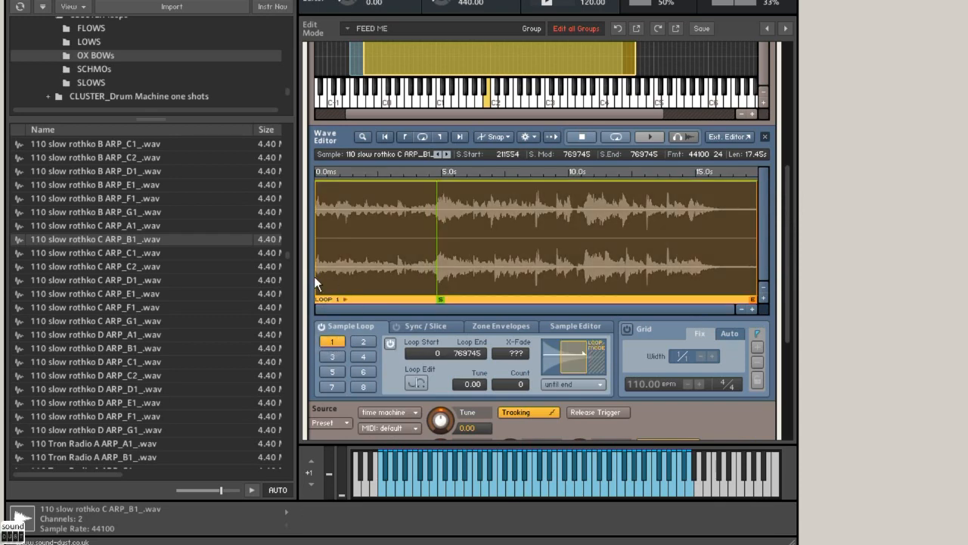
drag(314, 275, 447, 274)
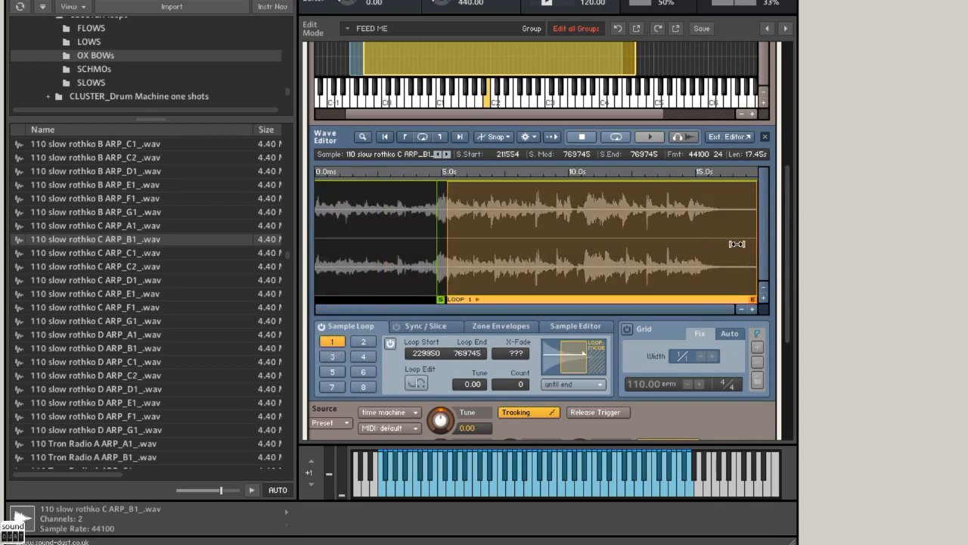
drag(754, 236, 456, 232)
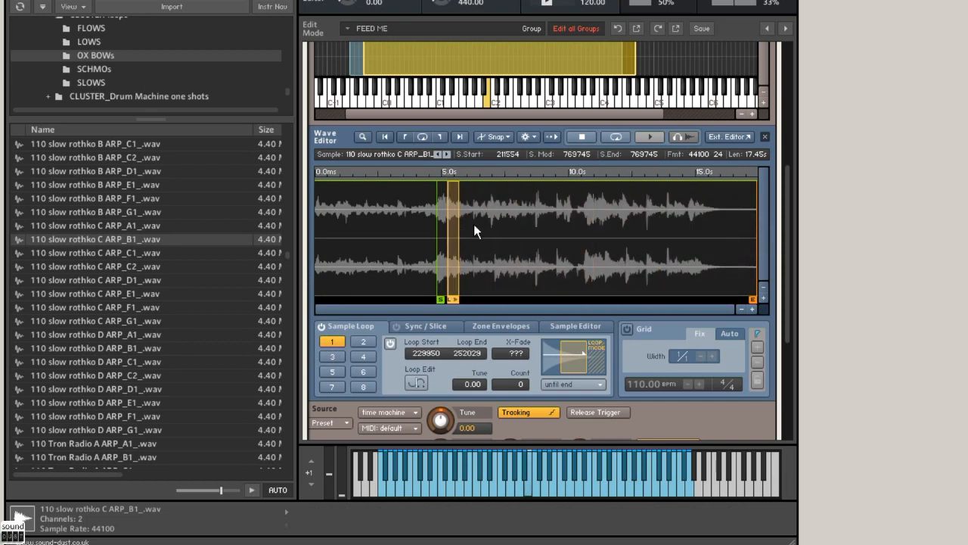
Step: Lower the rothko zone's volume to -16.20 dB in the mapping and return to the player view
drag(787, 285, 795, 186)
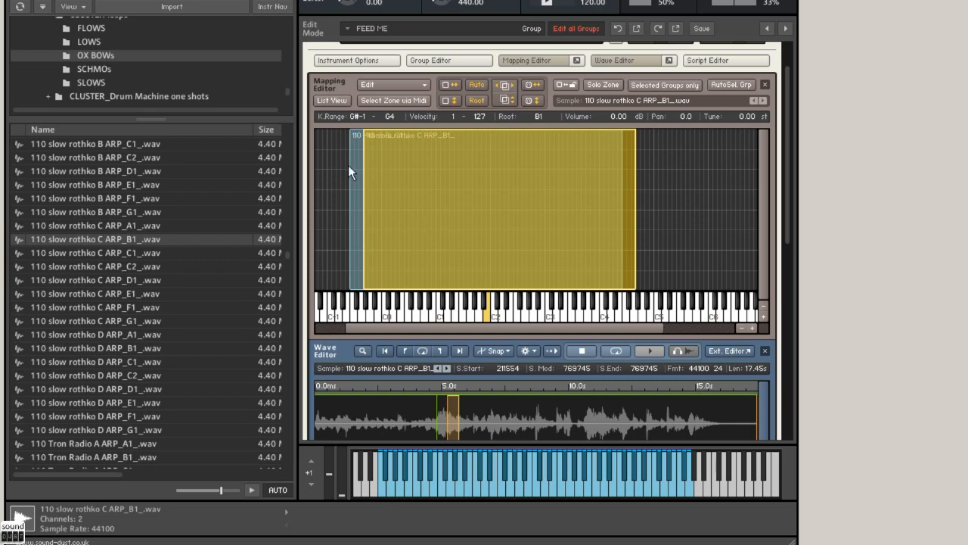
drag(614, 118, 613, 156)
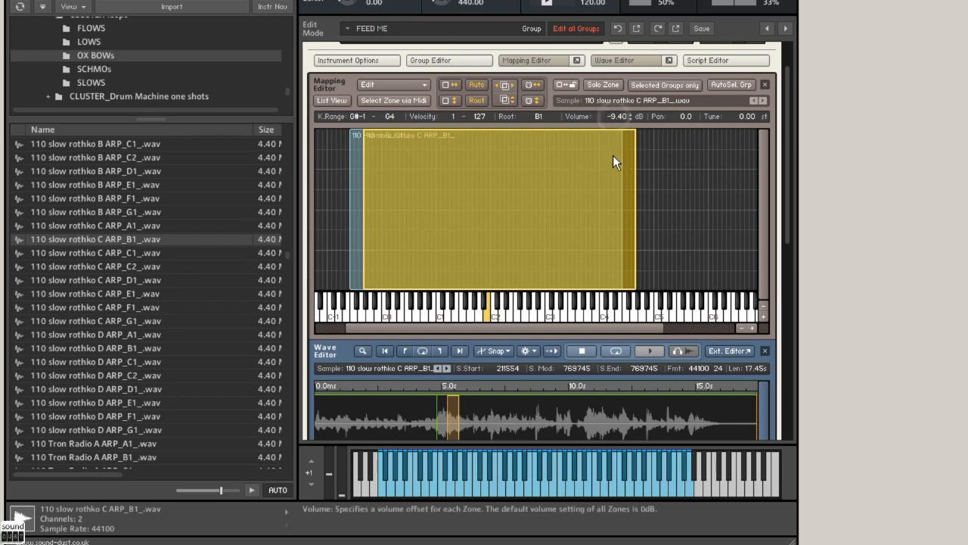
drag(612, 119, 611, 125)
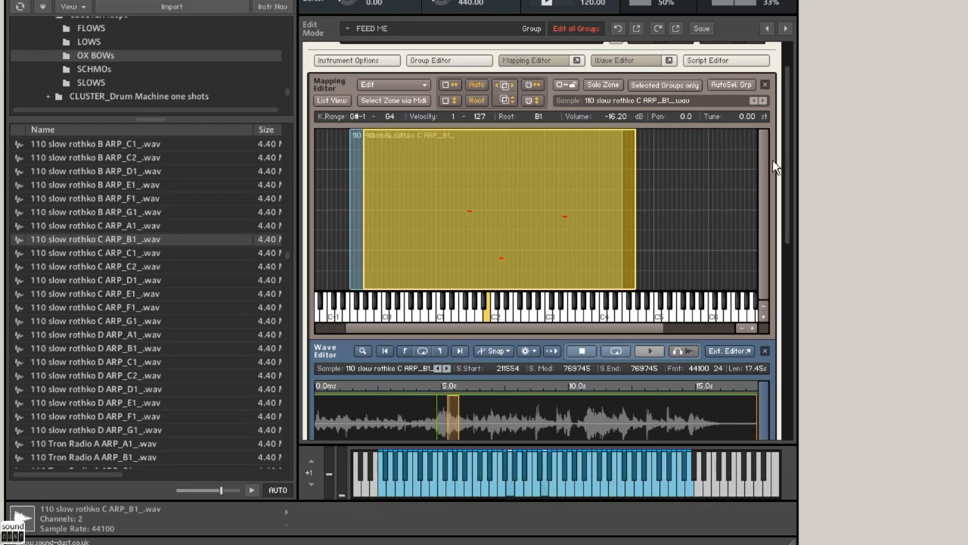
scroll(791, 132, up, 2)
click(317, 57)
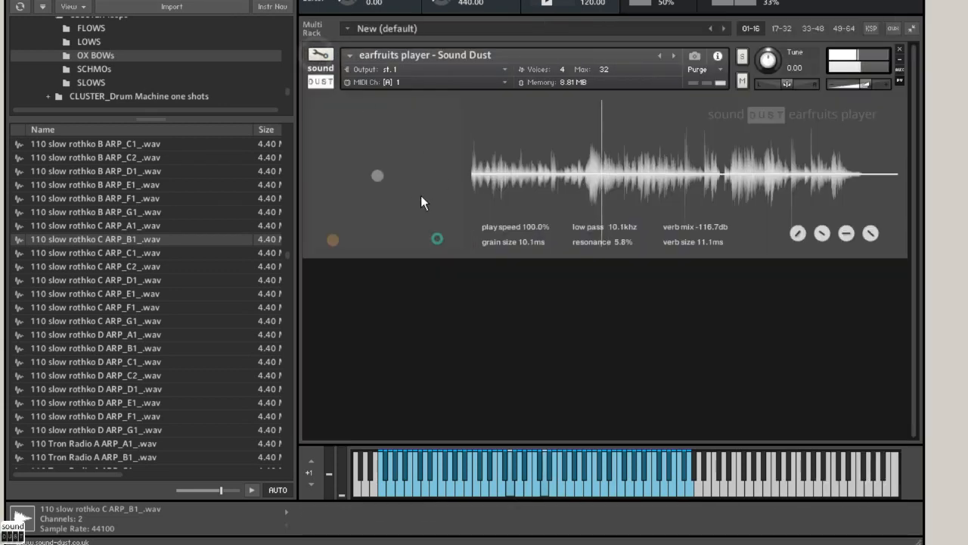
Step: Move the pucks to play speed 226.2%, grain size 87.9ms, verb mix -2.1db, verb size 69.4ms, low pass 2.8khz and resonance 0.0%
drag(372, 176, 447, 121)
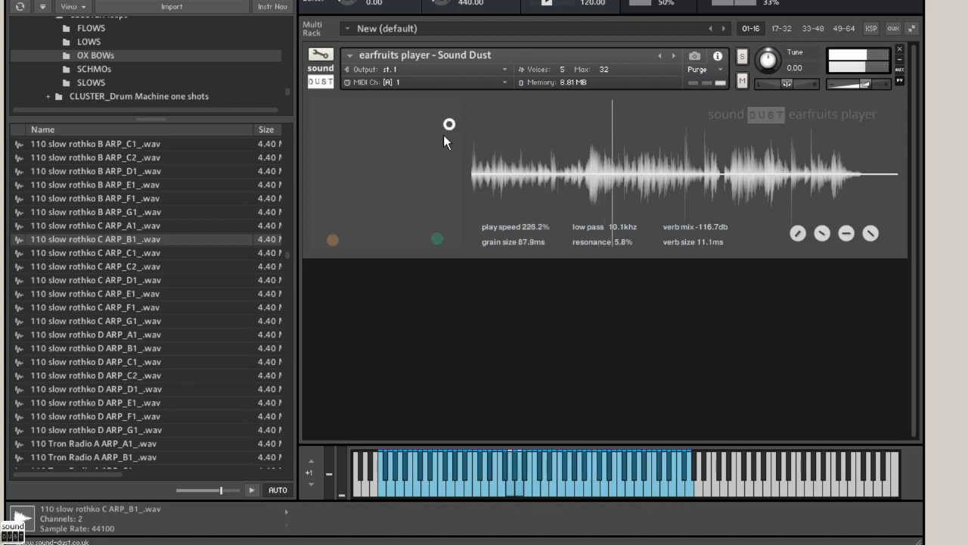
drag(331, 235, 412, 117)
drag(436, 236, 401, 243)
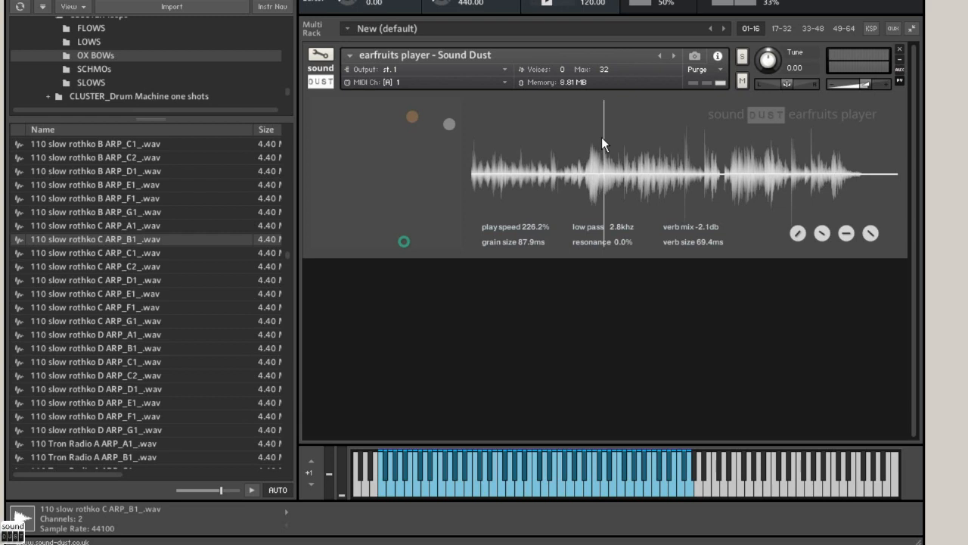
Step: Save the instrument under the file name "My lovely sound_earfruits player - Sound Dust.nki"
click(742, 56)
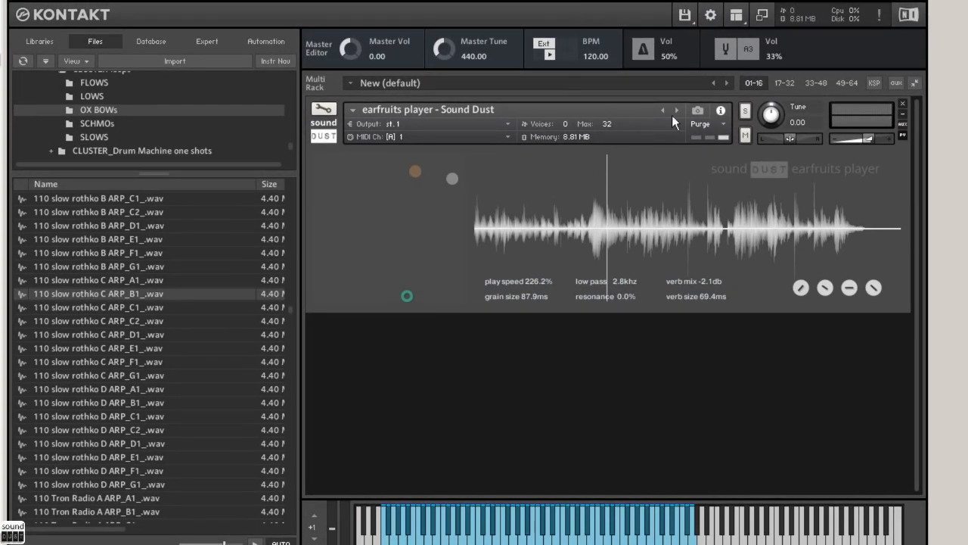
click(686, 17)
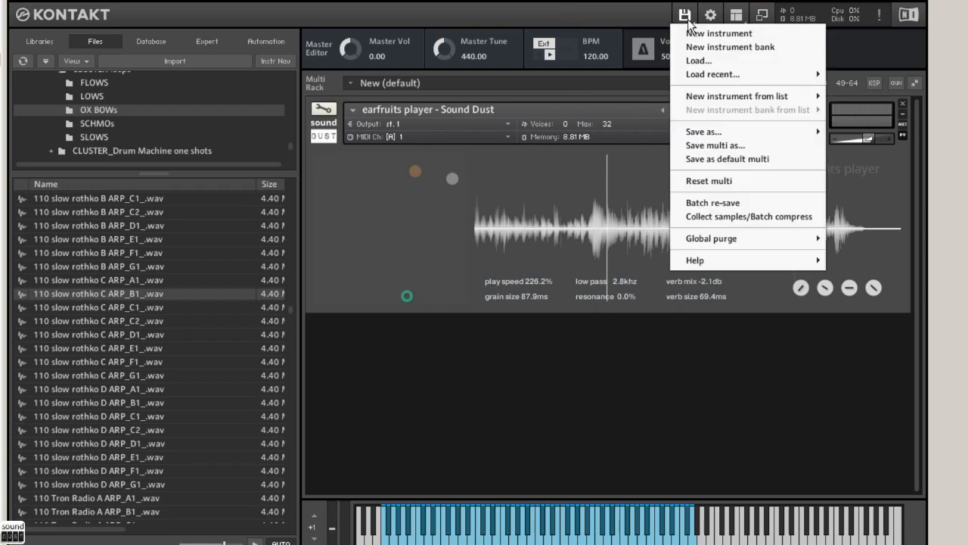
mouse_move(690, 134)
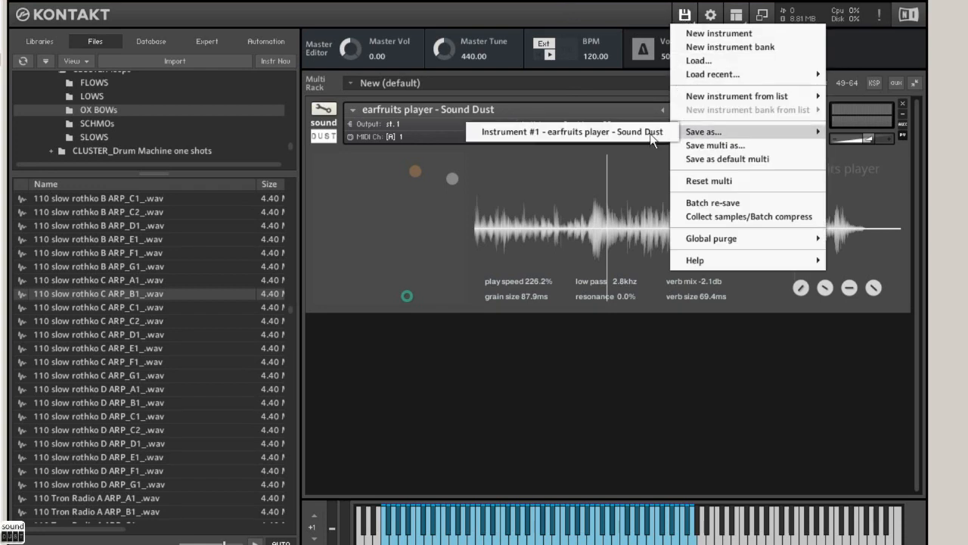
click(613, 135)
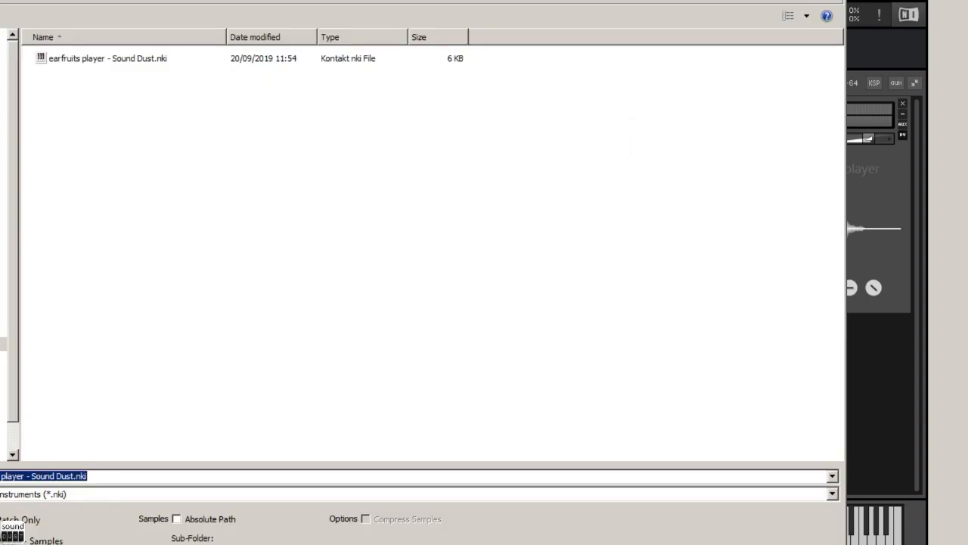
click(68, 472)
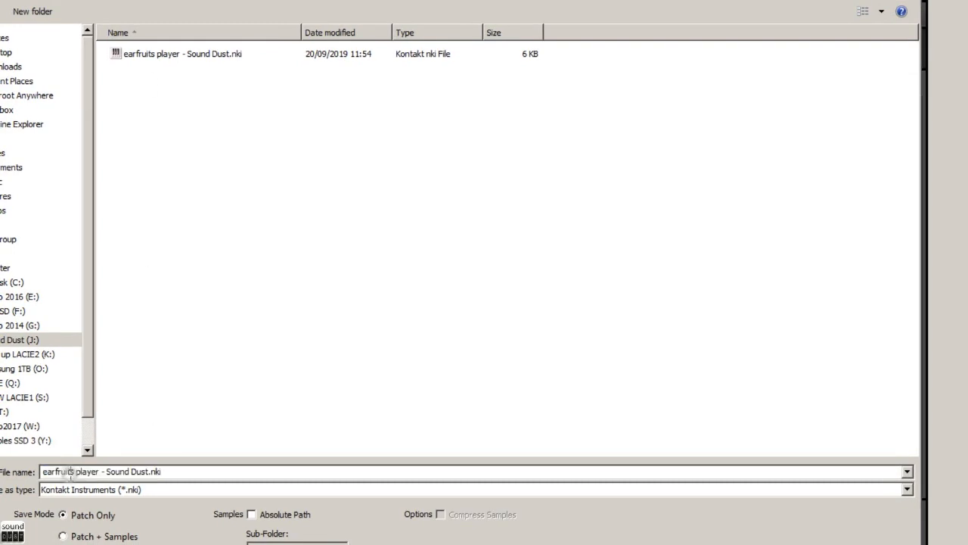
click(45, 472)
text(My lov)
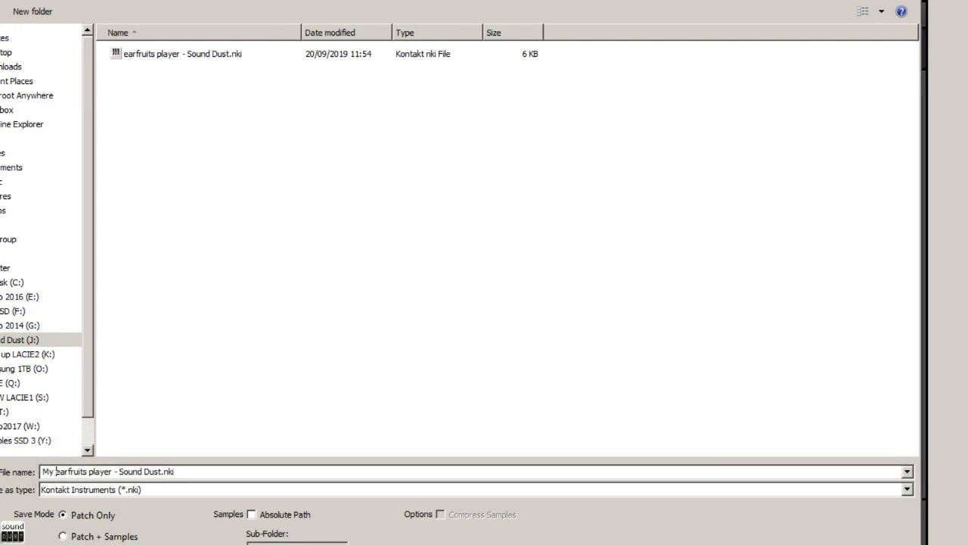
text(ely sound)
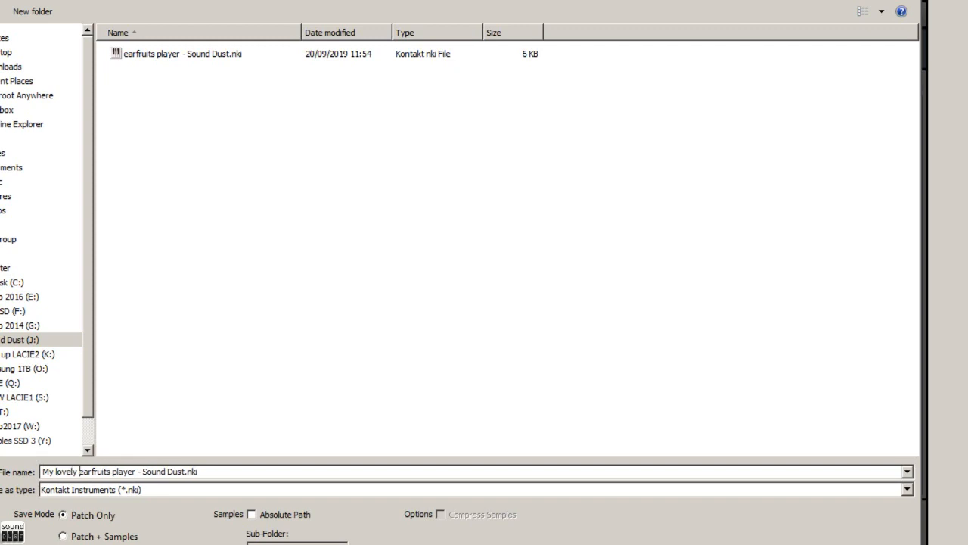
text(_)
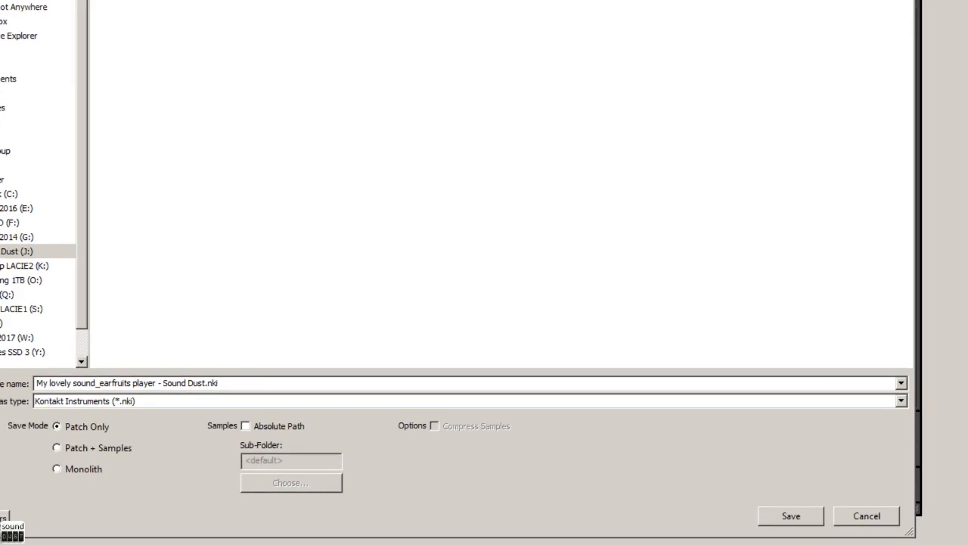
click(791, 519)
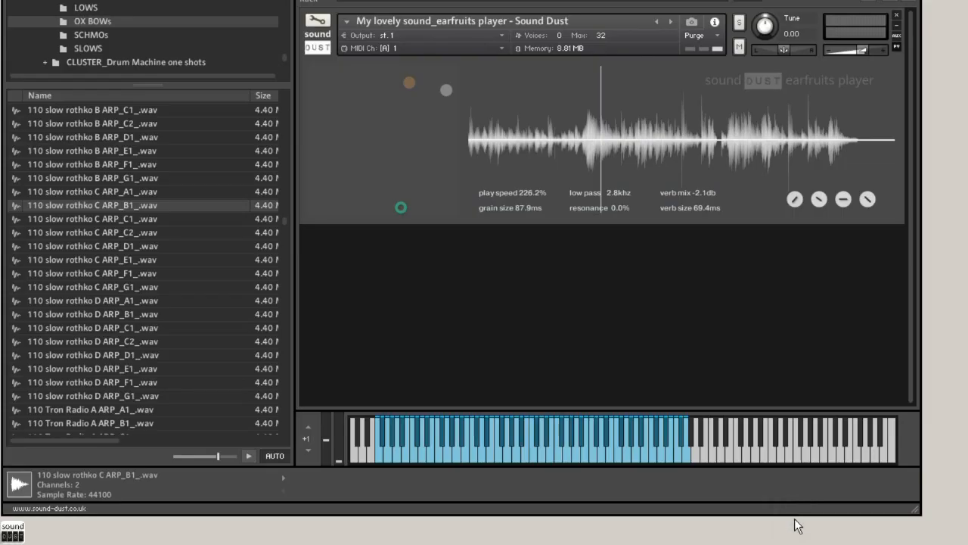